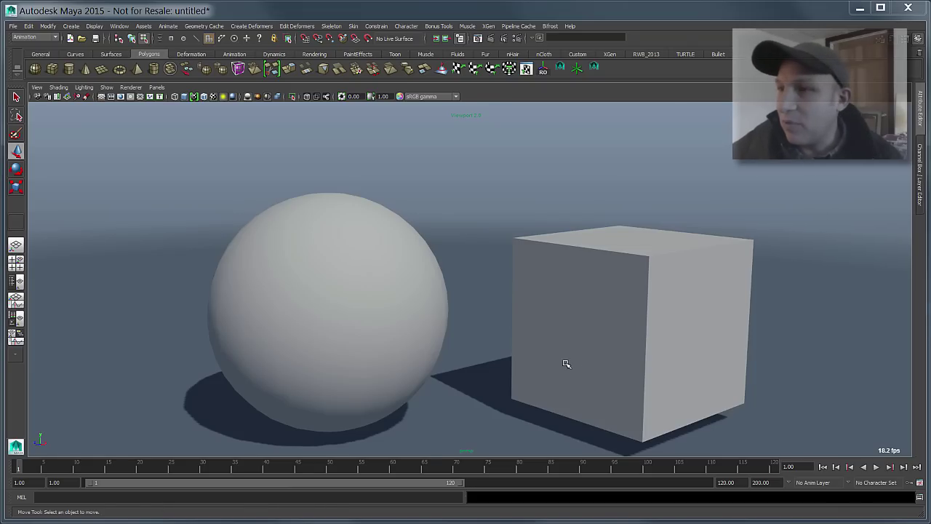
# Open the Move tool's settings
pyautogui.keyDown('alt'); pyautogui.moveTo(565, 363); pyautogui.dragTo(579, 351, button='middle'); pyautogui.keyUp('alt')
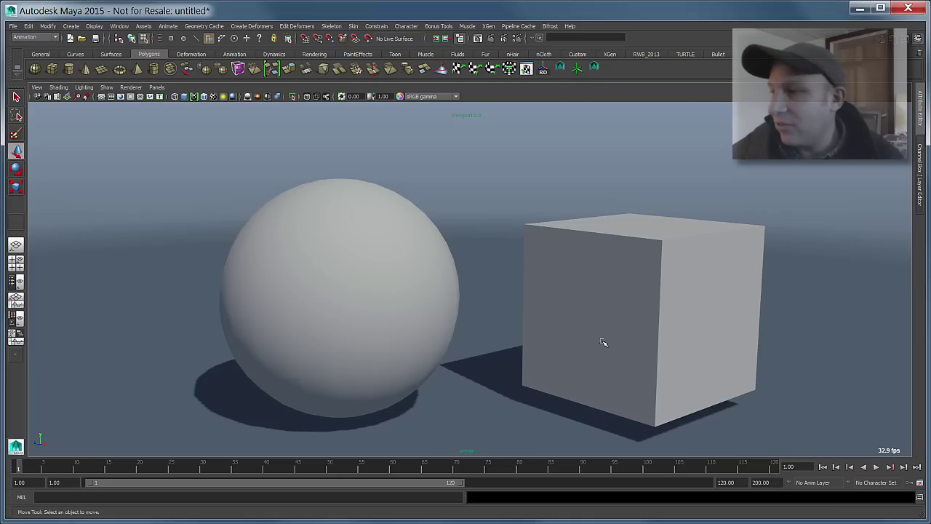
pyautogui.keyDown('alt'); pyautogui.moveTo(465, 312); pyautogui.dragTo(461, 307, button='middle'); pyautogui.keyUp('alt')
pyautogui.moveTo(347, 247)
pyautogui.keyDown('alt'); pyautogui.mouseDown()
pyautogui.moveTo(373, 247)
pyautogui.moveTo(374, 259)
pyautogui.moveTo(359, 246)
pyautogui.mouseUp(); pyautogui.keyUp('alt')
pyautogui.keyDown('alt'); pyautogui.moveTo(359, 246); pyautogui.dragTo(355, 234, button='middle'); pyautogui.keyUp('alt')
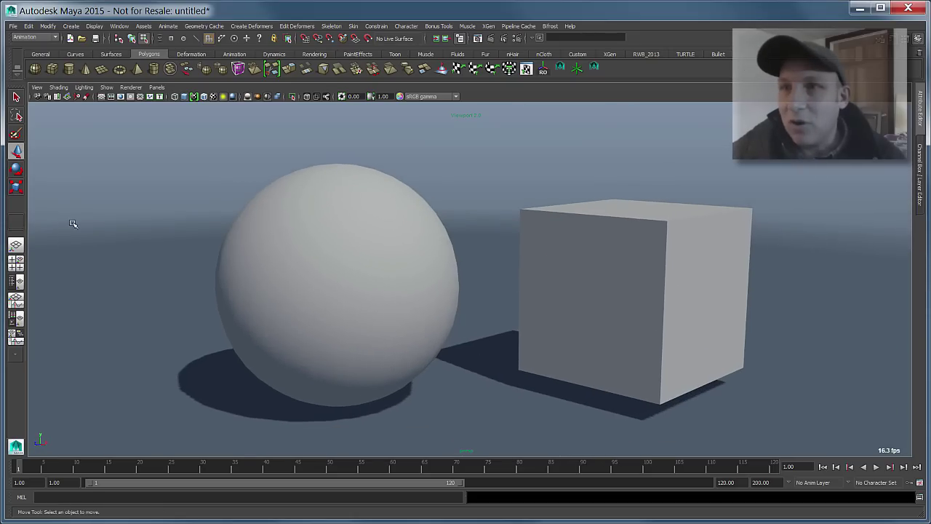
pyautogui.doubleClick(16, 150)
pyautogui.keyDown('alt'); pyautogui.moveTo(531, 305); pyautogui.dragTo(498, 294, button='middle'); pyautogui.keyUp('alt')
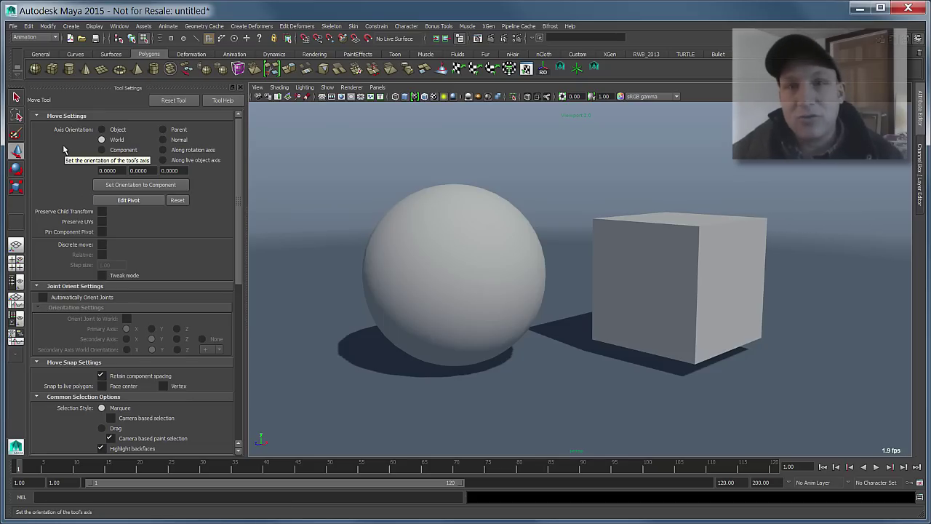
pyautogui.keyDown('alt'); pyautogui.moveTo(433, 252); pyautogui.dragTo(456, 247, button='right'); pyautogui.keyUp('alt')
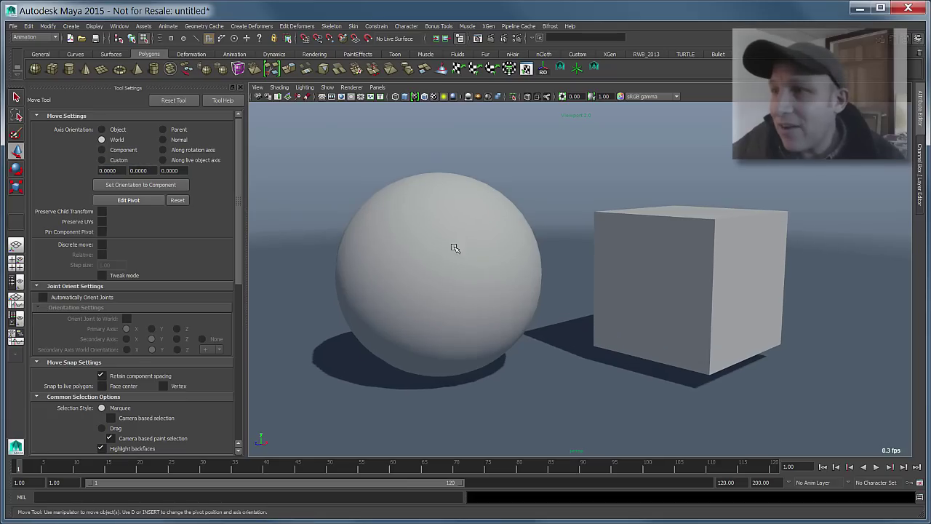
# Switch the sphere to component selection and select a single face on its front
pyautogui.press('z')
pyautogui.keyDown('alt'); pyautogui.moveTo(469, 258); pyautogui.dragTo(503, 275, button='middle'); pyautogui.keyUp('alt')
pyautogui.moveTo(481, 258); pyautogui.dragTo(530, 232, button='right')
pyautogui.click(470, 241)
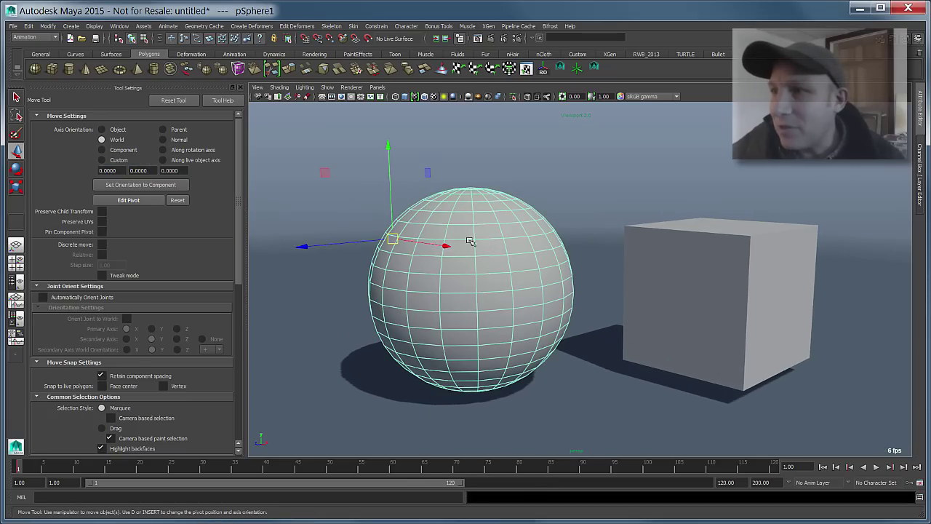
pyautogui.press('F8')
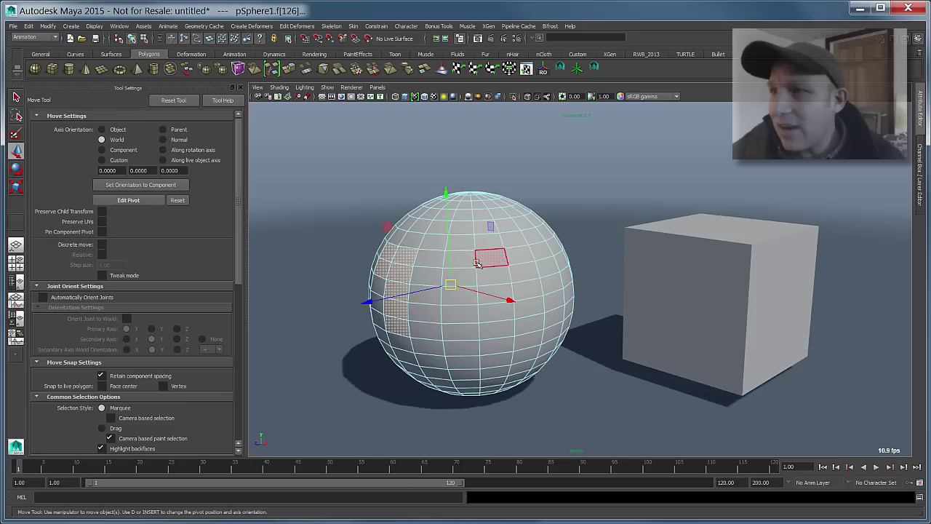
pyautogui.click(491, 256)
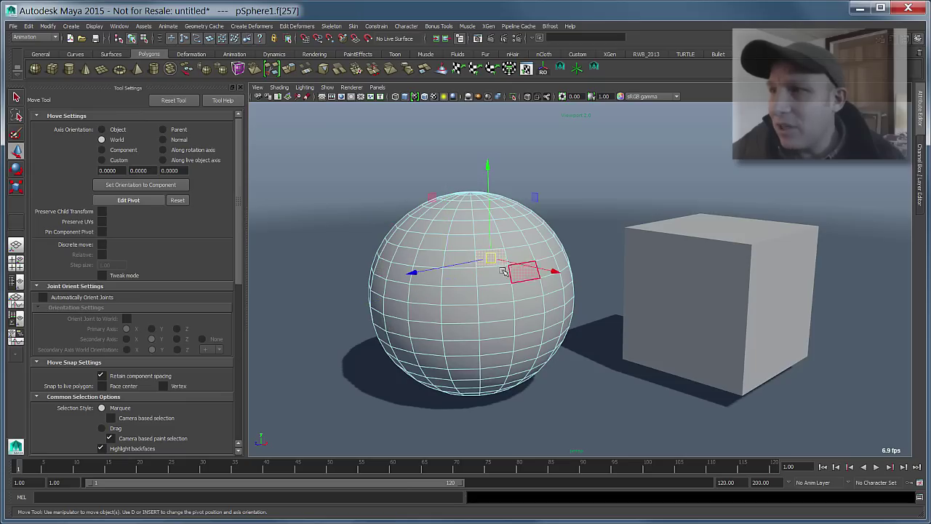
# Set the Move tool's axis orientation to Component and select different edges of the sphere to compare the manipulator's alignment
pyautogui.click(121, 152)
pyautogui.click(408, 262)
pyautogui.keyDown('alt'); pyautogui.moveTo(406, 297); pyautogui.dragTo(397, 270); pyautogui.keyUp('alt')
pyautogui.click(420, 252)
pyautogui.moveTo(419, 251); pyautogui.dragTo(457, 260, button='right')
pyautogui.click(424, 249)
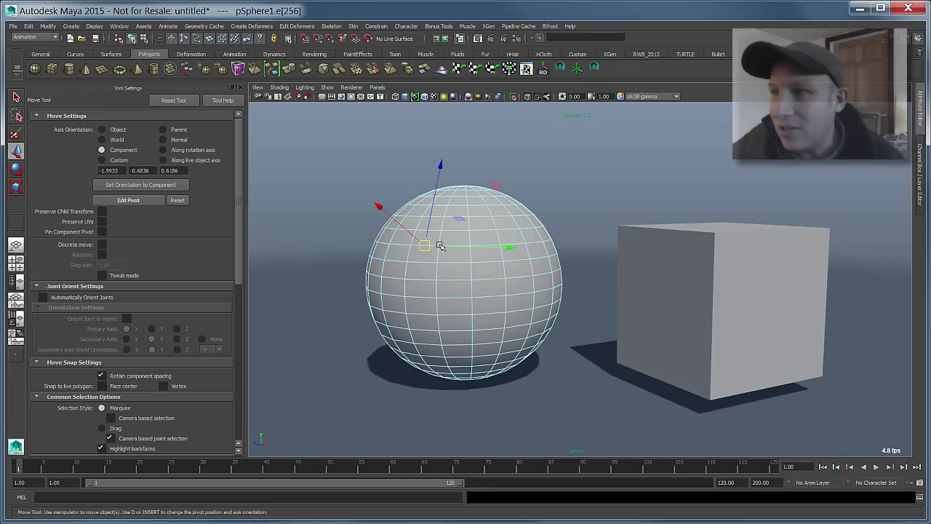
pyautogui.moveTo(437, 245)
pyautogui.keyDown('alt'); pyautogui.mouseDown()
pyautogui.moveTo(390, 286)
pyautogui.moveTo(442, 238)
pyautogui.mouseUp(); pyautogui.keyUp('alt')
pyautogui.click(414, 268)
pyautogui.click(404, 274)
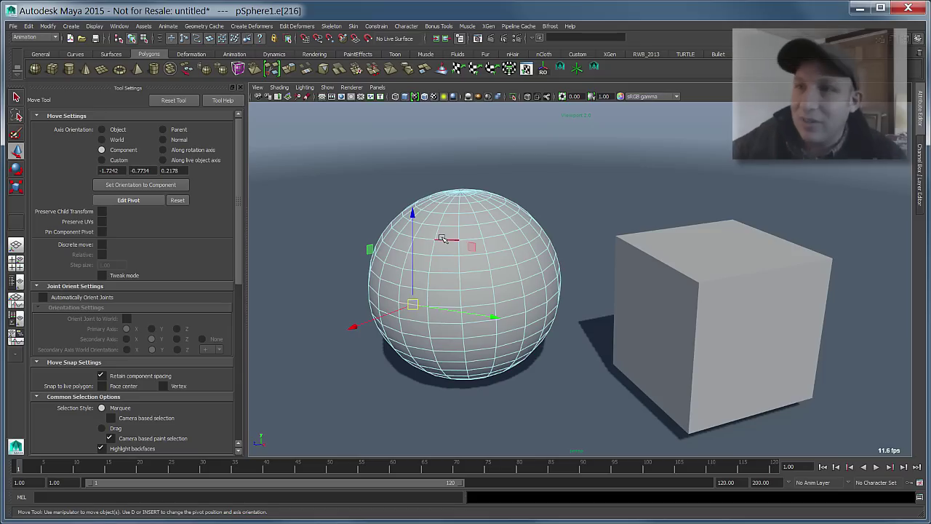
# Return to object mode and select the whole sphere
pyautogui.moveTo(473, 245); pyautogui.dragTo(546, 196, button='right')
pyautogui.click(474, 241)
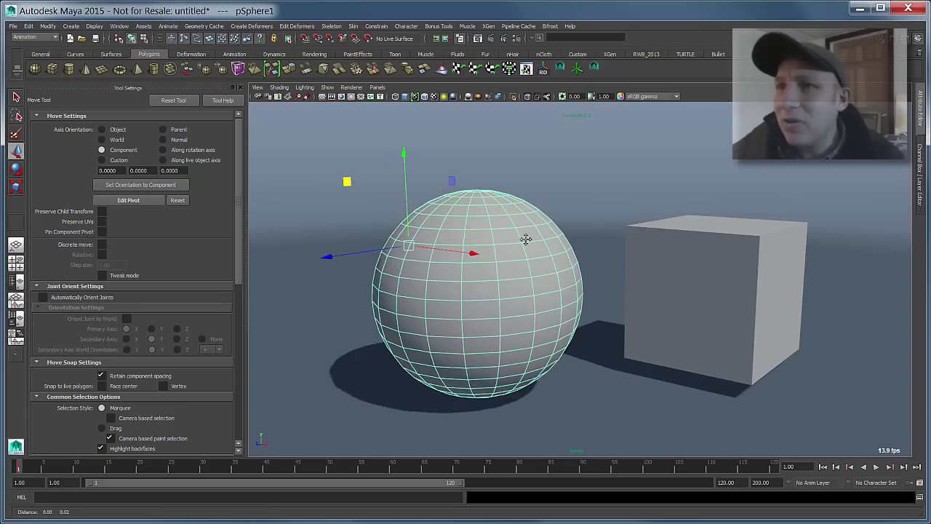
pyautogui.keyDown('alt'); pyautogui.moveTo(526, 237); pyautogui.dragTo(498, 240); pyautogui.keyUp('alt')
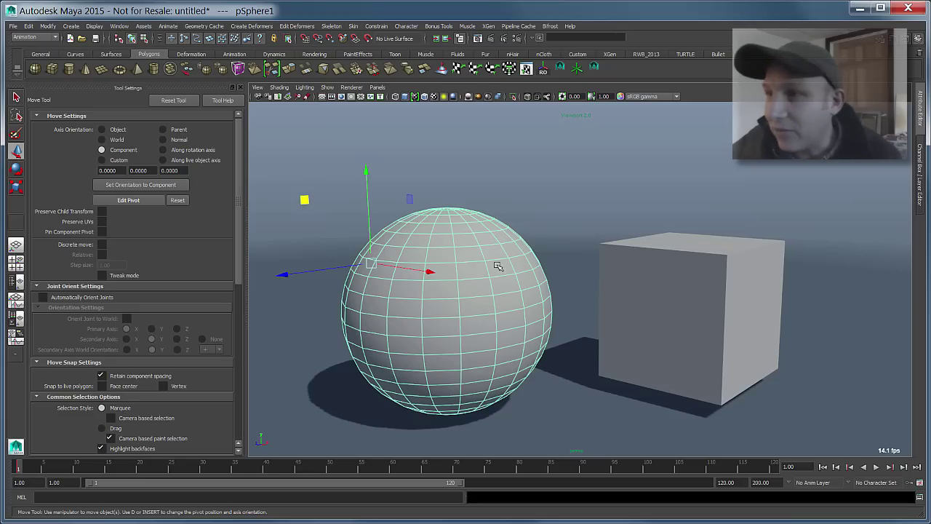
pyautogui.keyDown('alt'); pyautogui.moveTo(475, 313); pyautogui.dragTo(464, 286); pyautogui.keyUp('alt')
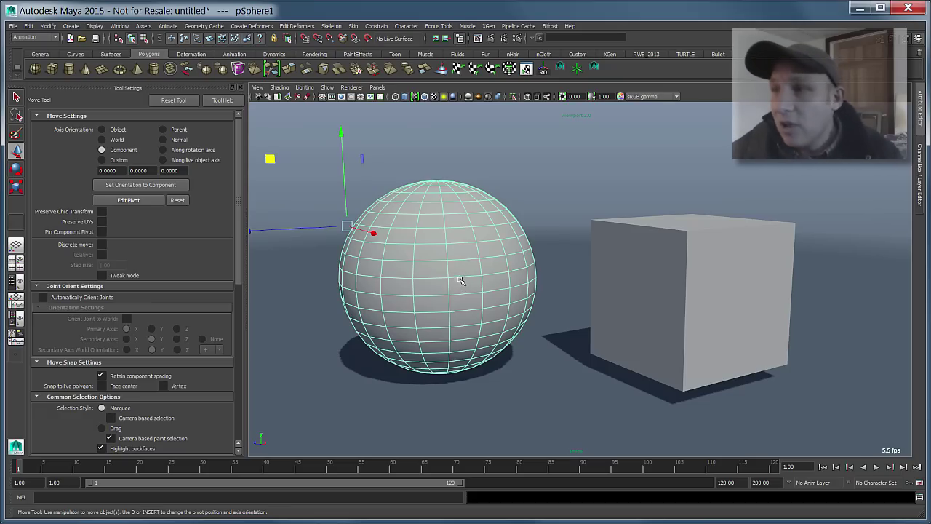
pyautogui.moveTo(462, 278)
pyautogui.keyDown('alt'); pyautogui.mouseDown()
pyautogui.moveTo(480, 285)
pyautogui.moveTo(426, 289)
pyautogui.moveTo(434, 288)
pyautogui.moveTo(415, 272)
pyautogui.moveTo(432, 274)
pyautogui.moveTo(441, 294)
pyautogui.moveTo(448, 275)
pyautogui.moveTo(476, 291)
pyautogui.moveTo(461, 267)
pyautogui.moveTo(443, 281)
pyautogui.mouseUp(); pyautogui.keyUp('alt')
# Enter pivot editing and snap the sphere's pivot position and orientation to a component on its surface
pyautogui.press('Insert')
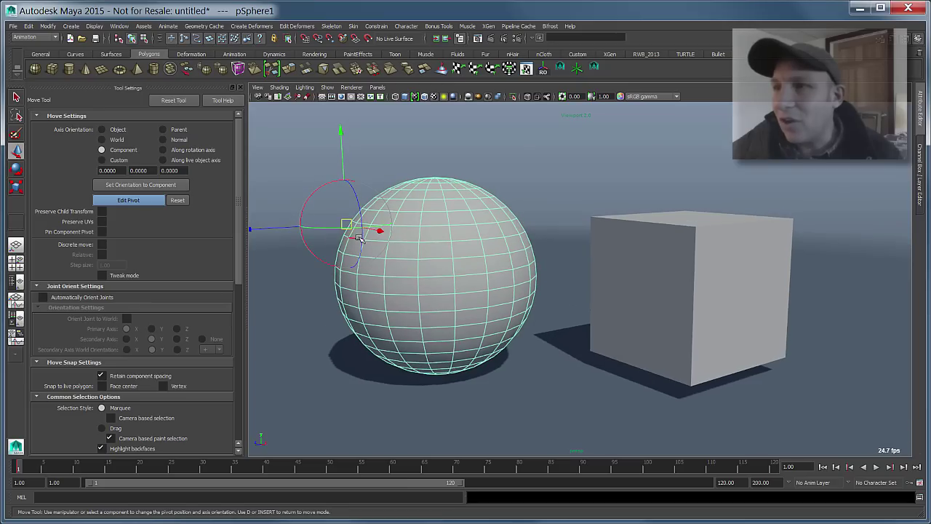
pyautogui.moveTo(349, 222); pyautogui.dragTo(436, 281)
pyautogui.click(425, 252)
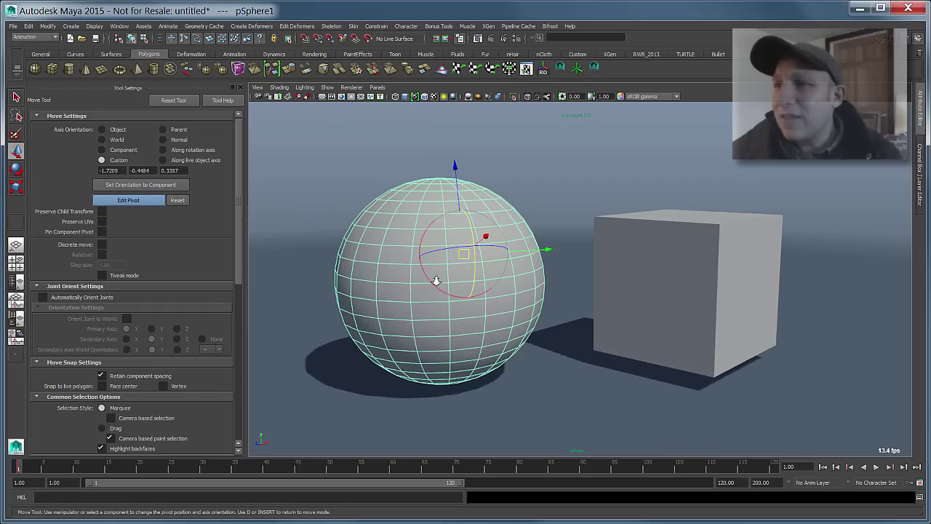
# Reset the position of the sphere's pivot to its centre
pyautogui.keyDown('alt'); pyautogui.moveTo(436, 281); pyautogui.dragTo(430, 265, button='right'); pyautogui.keyUp('alt')
pyautogui.keyDown('alt'); pyautogui.moveTo(390, 259); pyautogui.dragTo(412, 269, button='middle'); pyautogui.keyUp('alt')
pyautogui.rightClick(398, 254)
pyautogui.moveTo(398, 254); pyautogui.dragTo(442, 221, button='right')
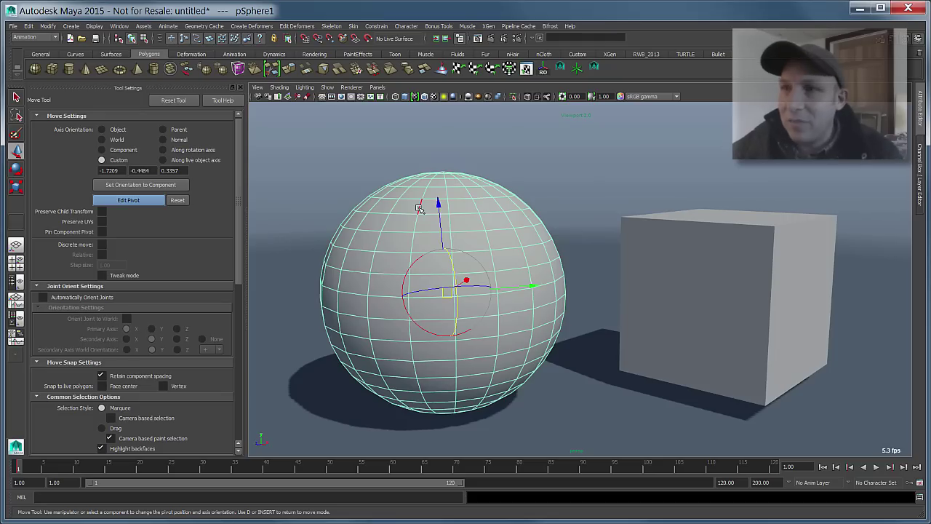
pyautogui.keyDown('alt'); pyautogui.moveTo(435, 207); pyautogui.dragTo(359, 217); pyautogui.keyUp('alt')
# Set the Move tool's axis orientation to World and leave pivot editing
pyautogui.click(104, 140)
pyautogui.rightClick(410, 218)
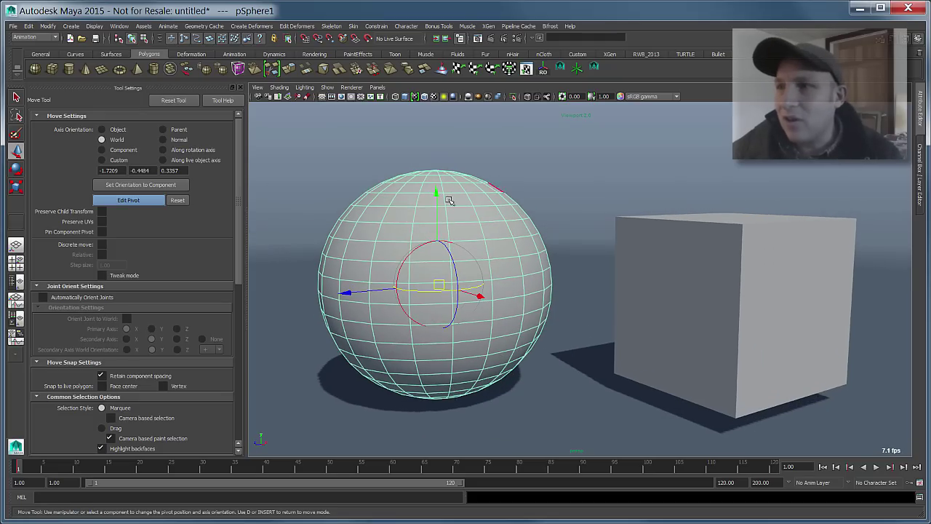
pyautogui.rightClick(431, 206)
pyautogui.rightClick(393, 193)
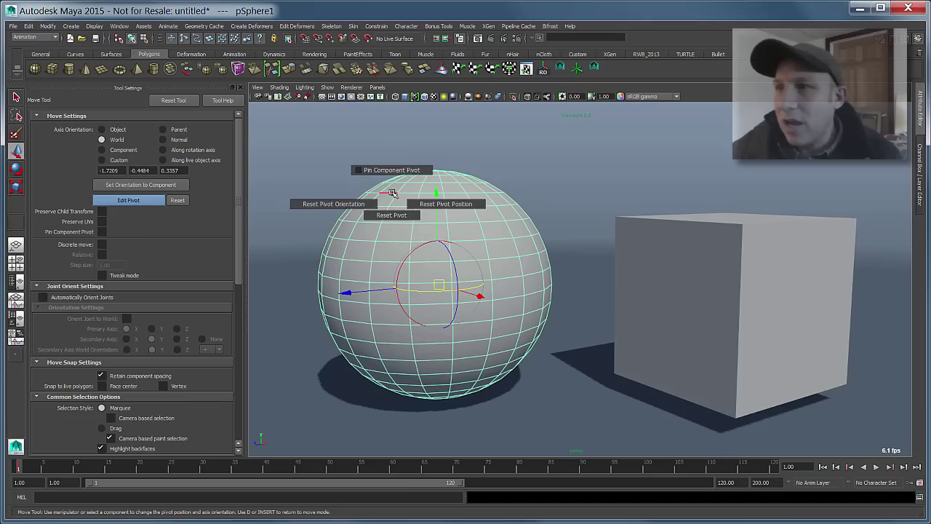
pyautogui.keyDown('alt'); pyautogui.moveTo(392, 193); pyautogui.dragTo(364, 198); pyautogui.keyUp('alt')
pyautogui.click(120, 204)
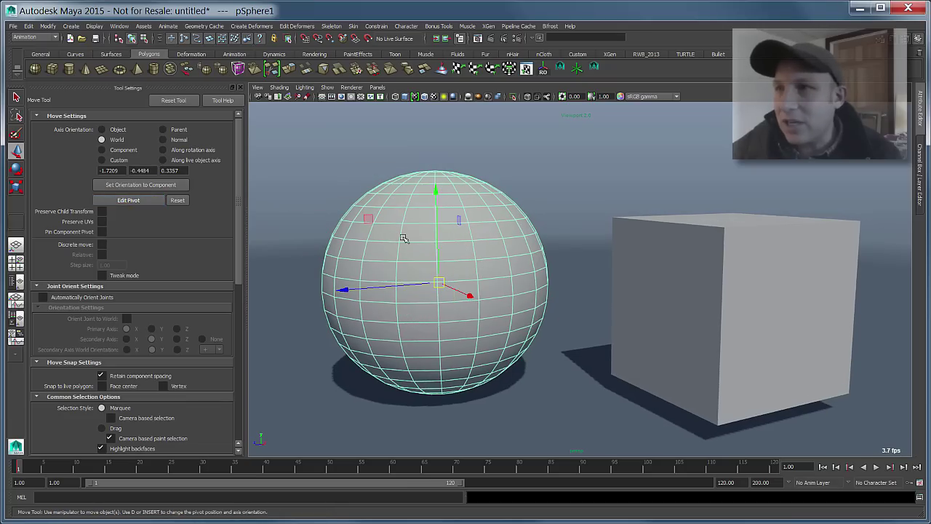
# Switch the sphere to face selection and select one face on its front
pyautogui.keyDown('alt'); pyautogui.moveTo(403, 238); pyautogui.dragTo(388, 234); pyautogui.keyUp('alt')
pyautogui.keyDown('alt'); pyautogui.moveTo(389, 235); pyautogui.dragTo(432, 291, button='middle'); pyautogui.keyUp('alt')
pyautogui.keyDown('alt'); pyautogui.moveTo(432, 291); pyautogui.dragTo(505, 300, button='right'); pyautogui.keyUp('alt')
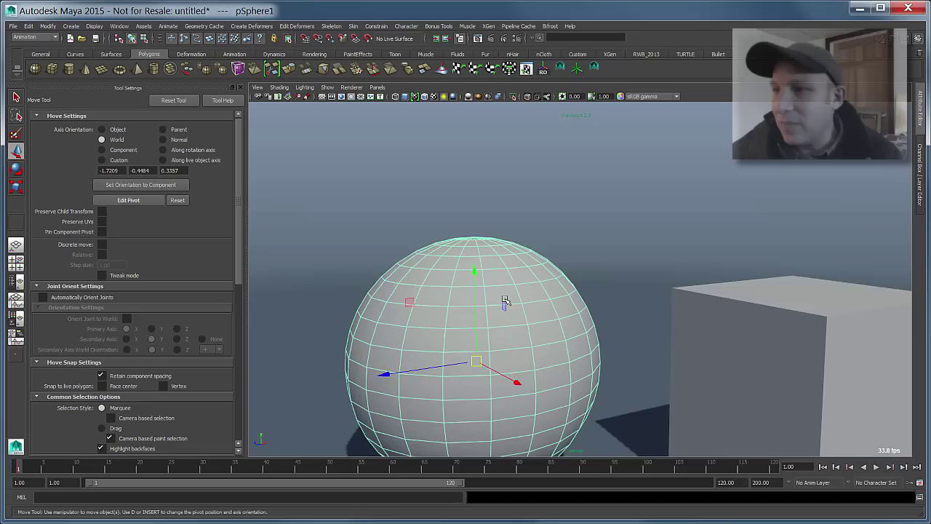
pyautogui.keyDown('alt'); pyautogui.moveTo(505, 299); pyautogui.dragTo(484, 279, button='middle'); pyautogui.keyUp('alt')
pyautogui.keyDown('alt'); pyautogui.moveTo(485, 279); pyautogui.dragTo(490, 289); pyautogui.keyUp('alt')
pyautogui.moveTo(508, 284); pyautogui.dragTo(513, 308, button='right')
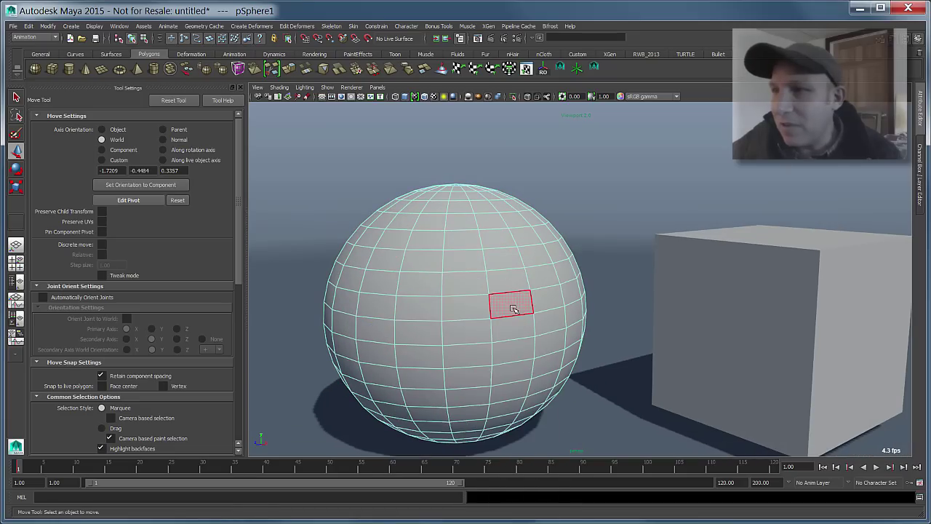
pyautogui.click(514, 309)
pyautogui.keyDown('alt'); pyautogui.moveTo(514, 309); pyautogui.dragTo(480, 297); pyautogui.keyUp('alt')
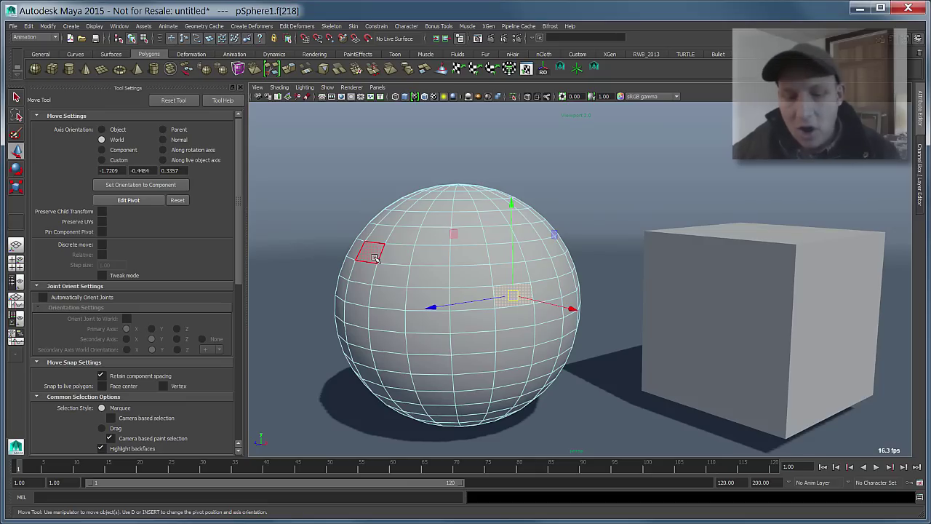
# Snap the selected face's pivot position and orientation to another face on the sphere's upper side
pyautogui.press('d')
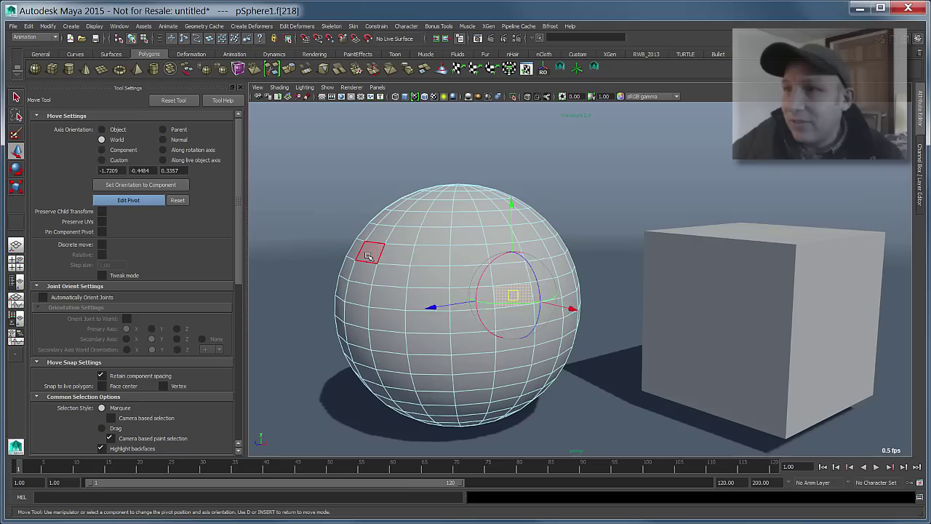
pyautogui.click(369, 253)
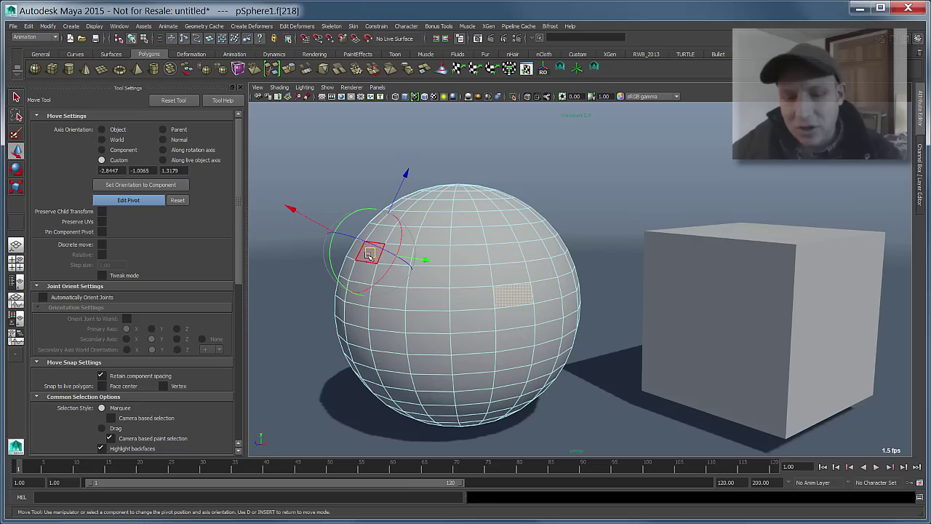
pyautogui.press('d')
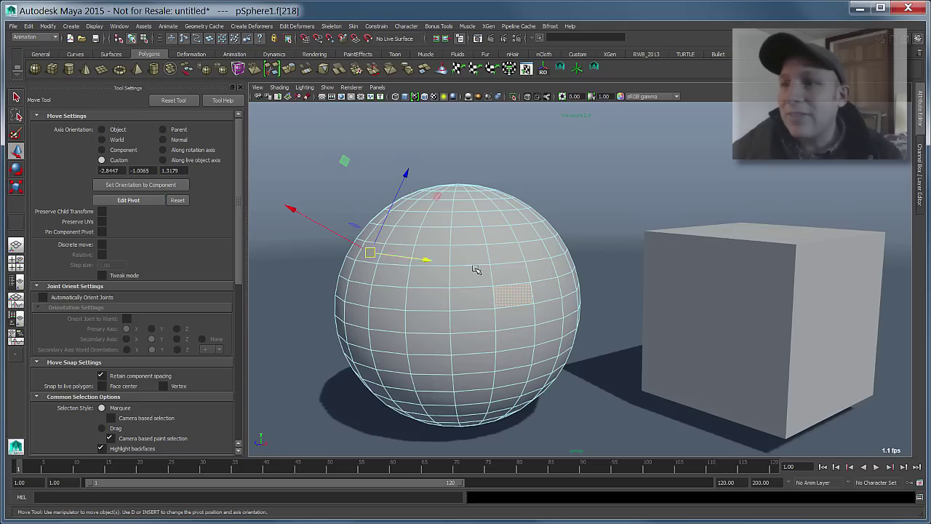
# Try moving the selected face from the relocated pivot and undo the move
pyautogui.keyDown('alt'); pyautogui.moveTo(426, 268); pyautogui.dragTo(480, 266, button='middle'); pyautogui.keyUp('alt')
pyautogui.keyDown('alt'); pyautogui.moveTo(480, 266); pyautogui.dragTo(379, 246, button='right'); pyautogui.keyUp('alt')
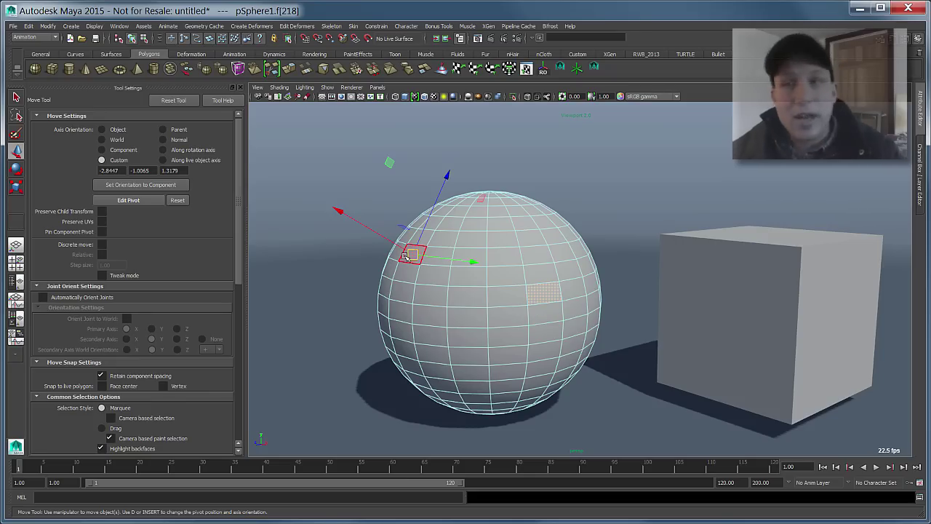
pyautogui.moveTo(411, 254); pyautogui.dragTo(438, 240)
pyautogui.keyDown('alt'); pyautogui.moveTo(491, 254); pyautogui.dragTo(467, 253, button='middle'); pyautogui.keyUp('alt')
pyautogui.keyDown('alt'); pyautogui.moveTo(468, 253); pyautogui.dragTo(492, 238, button='right'); pyautogui.keyUp('alt')
pyautogui.press('z')
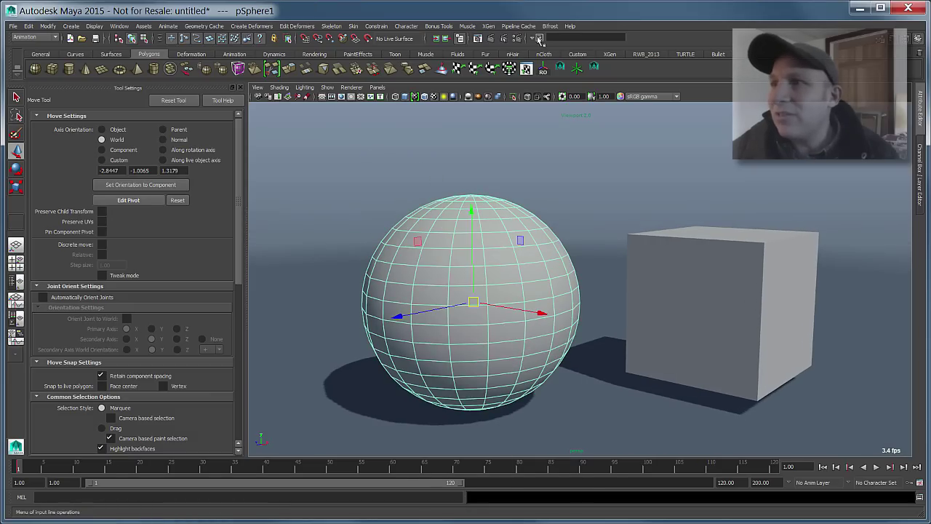
# Try Center Pivot and Zero Local Values from the Zero Pivot Tools on the sphere and undo it
pyautogui.click(435, 27)
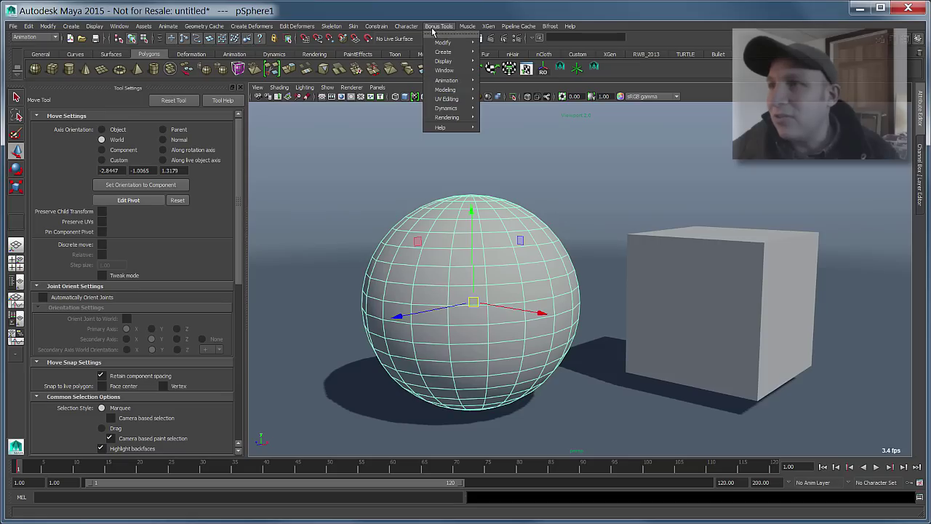
pyautogui.moveTo(446, 42)
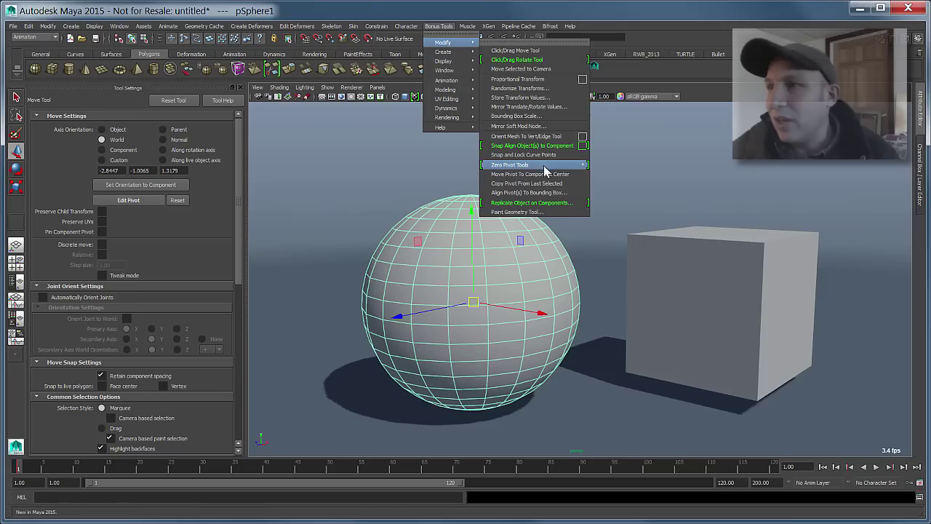
pyautogui.moveTo(542, 166)
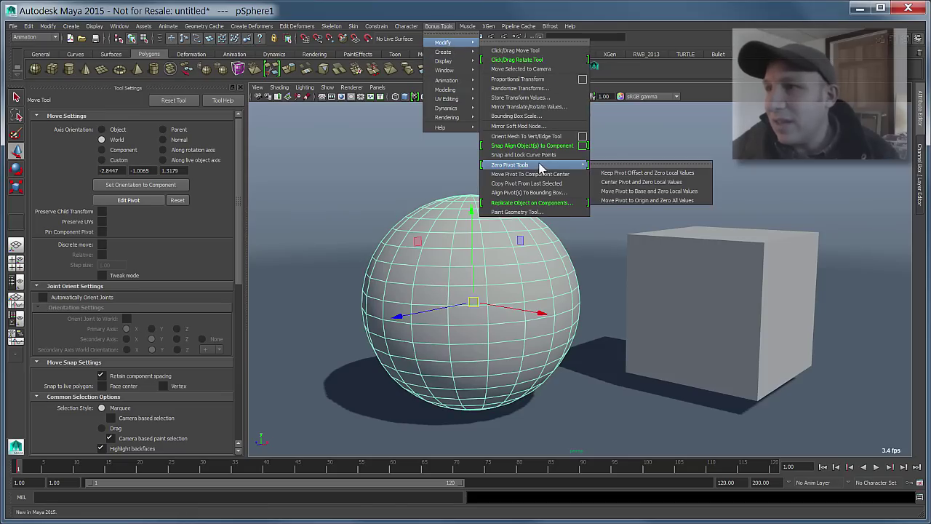
pyautogui.click(640, 183)
pyautogui.hotkey('ctrl', 'z')
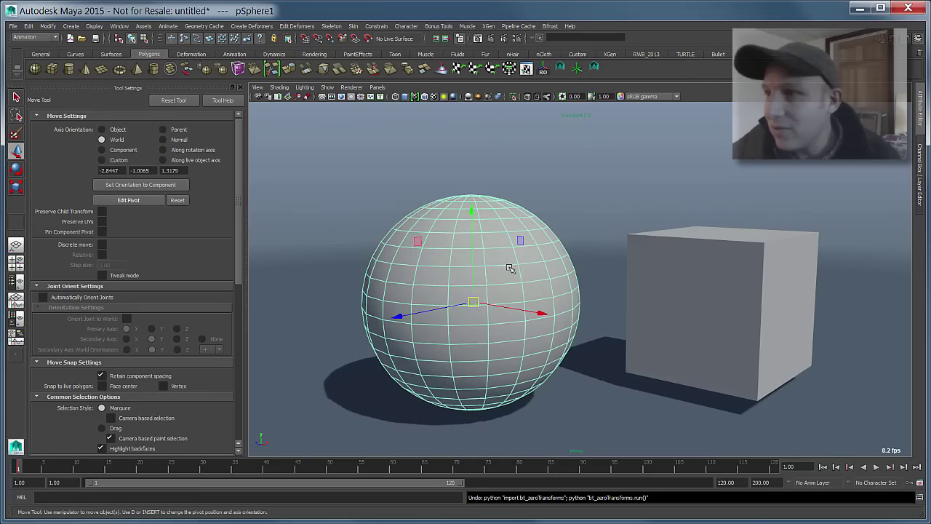
# Apply Keep Pivot Offset and Zero Local Values from the Zero Pivot Tools to the sphere
pyautogui.click(439, 26)
pyautogui.moveTo(455, 51)
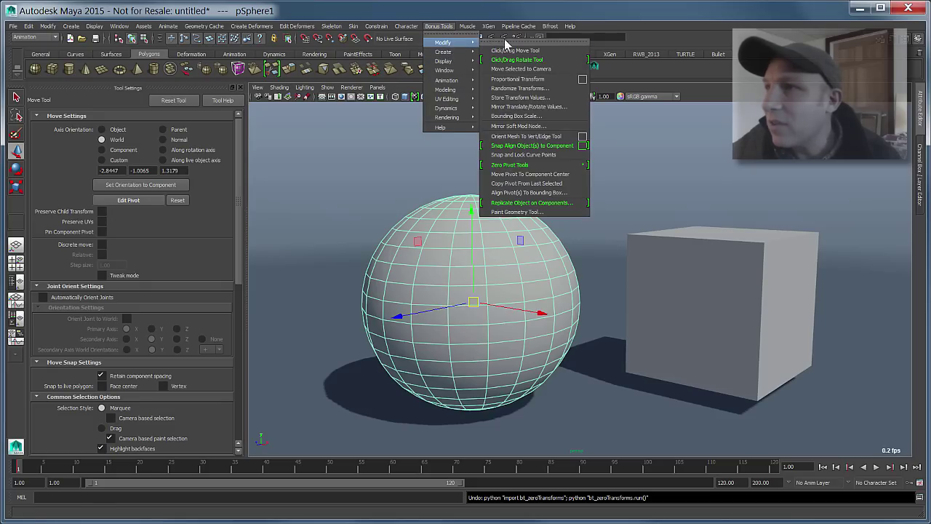
pyautogui.moveTo(557, 165)
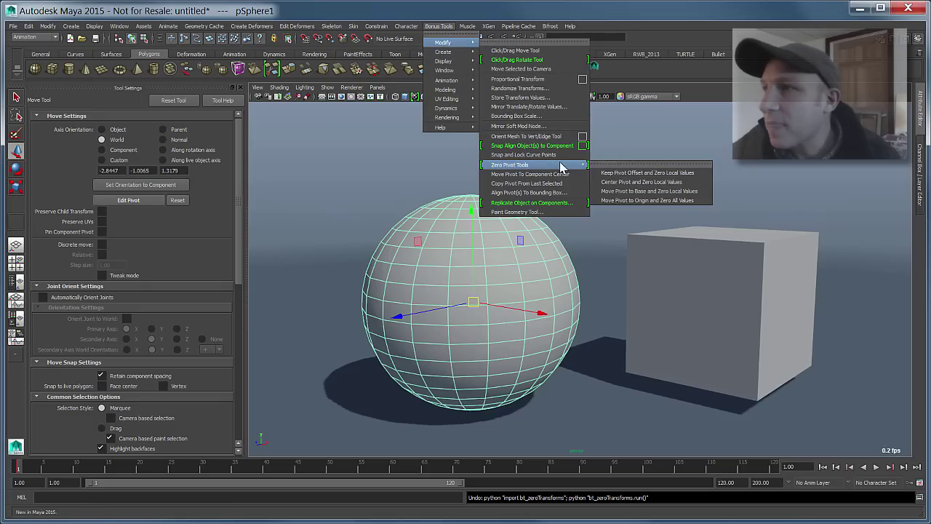
pyautogui.click(693, 173)
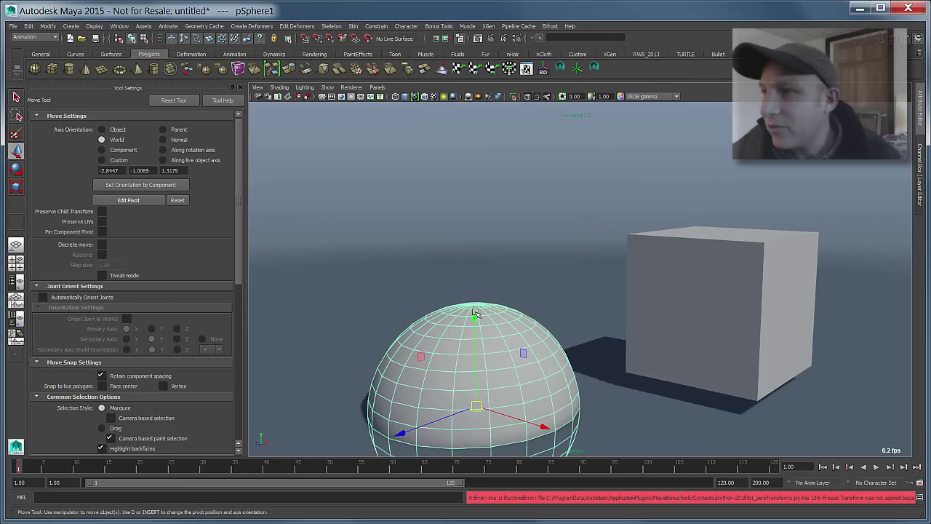
# Move the sphere straight up so it rests above the ground plane and reselect it
pyautogui.moveTo(473, 313); pyautogui.dragTo(455, 231)
pyautogui.rightClick(453, 230)
pyautogui.click(481, 193)
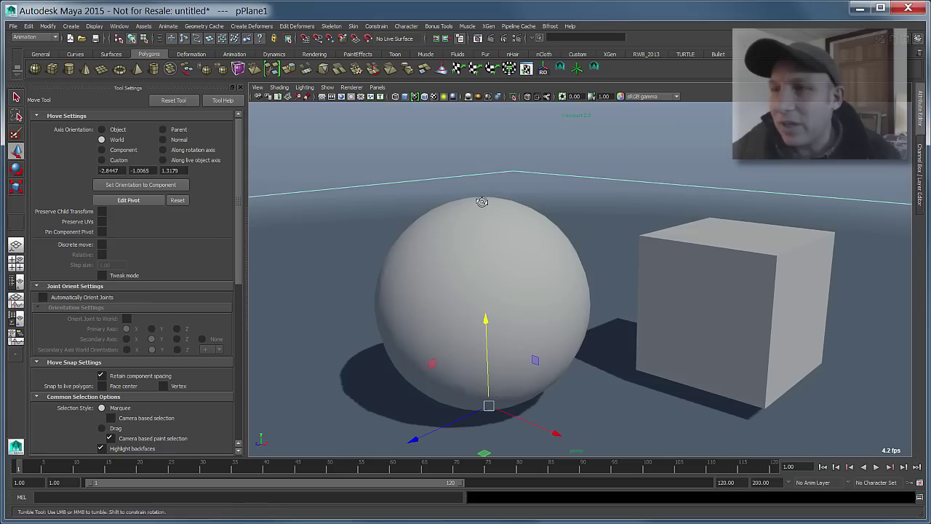
pyautogui.click(426, 191)
pyautogui.click(446, 214)
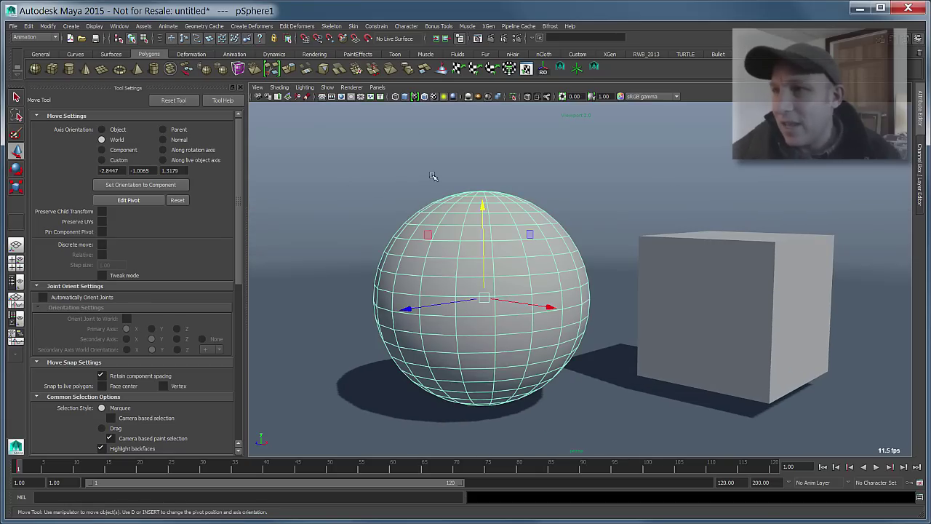
# Cycle through the Select, Lasso and Paint Selection tools and return to the Move tool in object mode
pyautogui.keyDown('alt'); pyautogui.moveTo(492, 249); pyautogui.dragTo(459, 222, button='middle'); pyautogui.keyUp('alt')
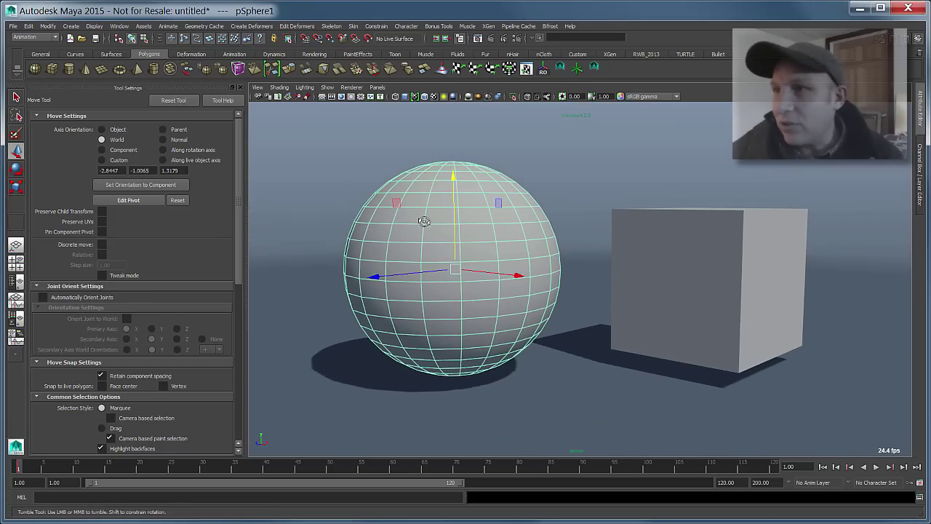
pyautogui.keyDown('alt'); pyautogui.moveTo(425, 222); pyautogui.dragTo(409, 226); pyautogui.keyUp('alt')
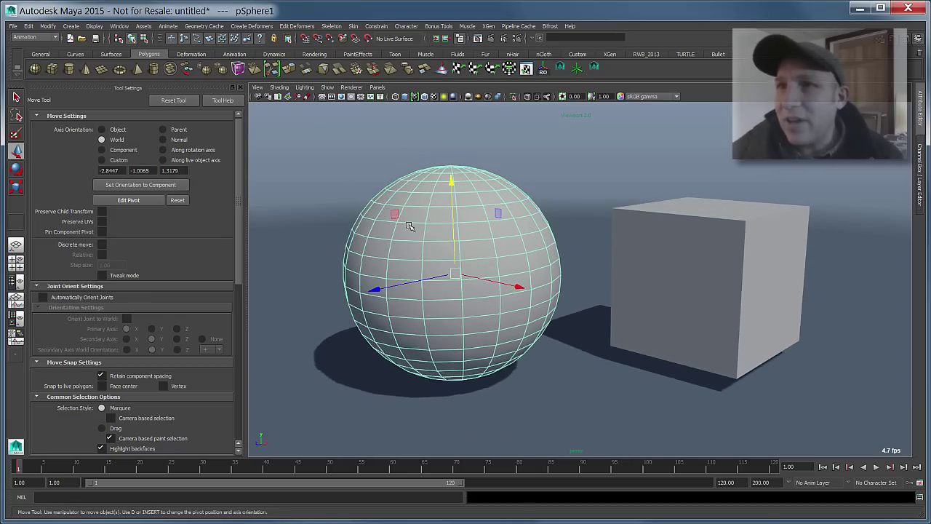
pyautogui.click(16, 97)
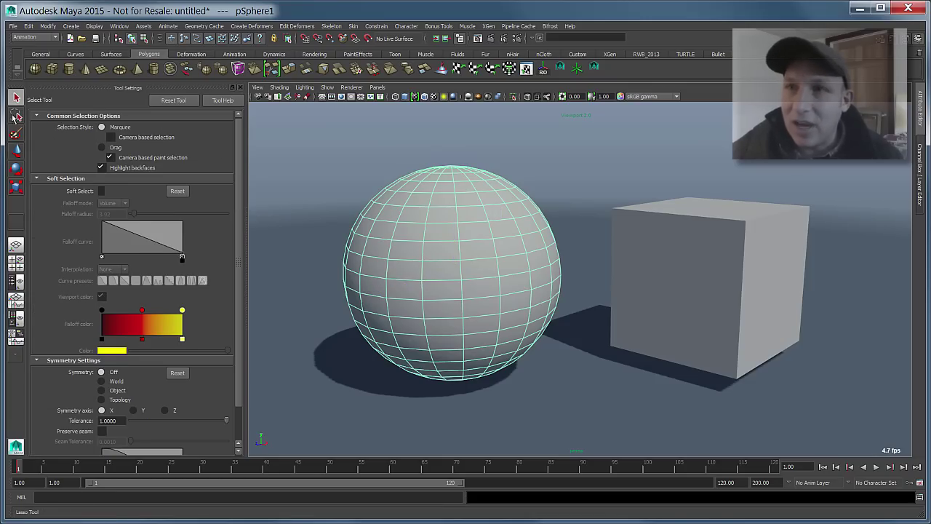
pyautogui.click(15, 115)
pyautogui.click(15, 135)
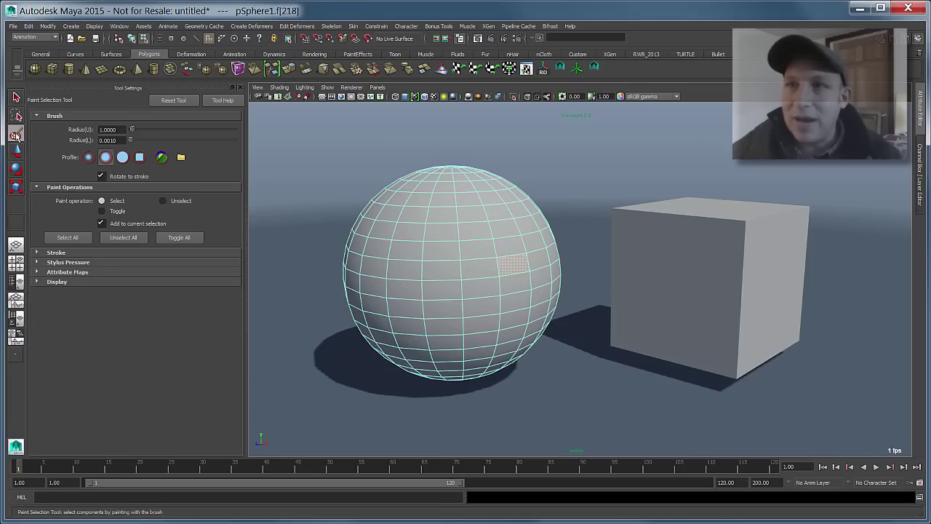
pyautogui.rightClick(436, 223)
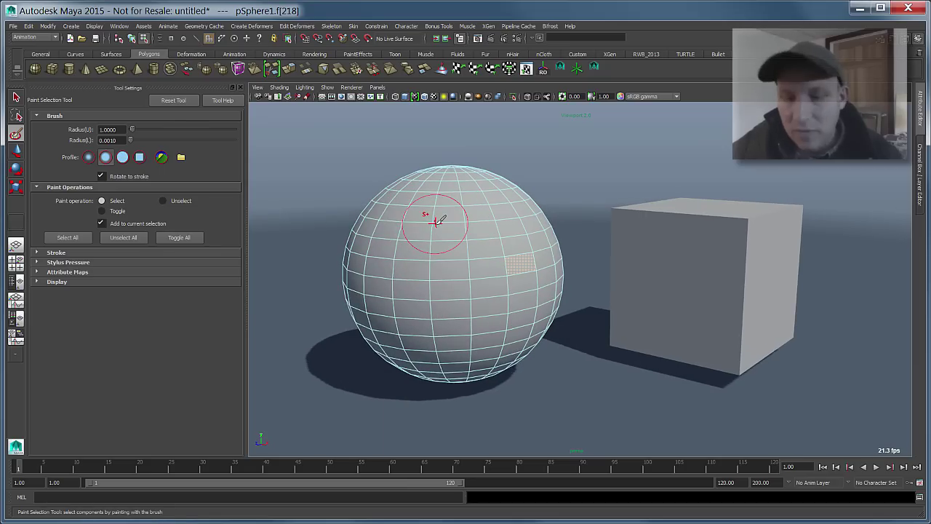
pyautogui.press('w')
pyautogui.moveTo(453, 220); pyautogui.dragTo(491, 198, button='right')
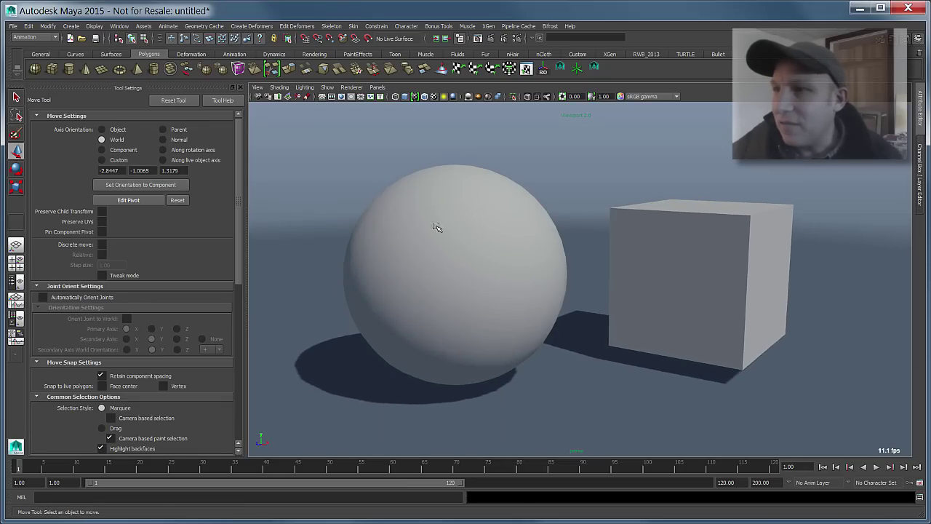
# In face mode, marquee-select faces on the sphere's front and select a vertical strip with the Drag selection style
pyautogui.moveTo(437, 225); pyautogui.dragTo(459, 247, button='right')
pyautogui.click(457, 244)
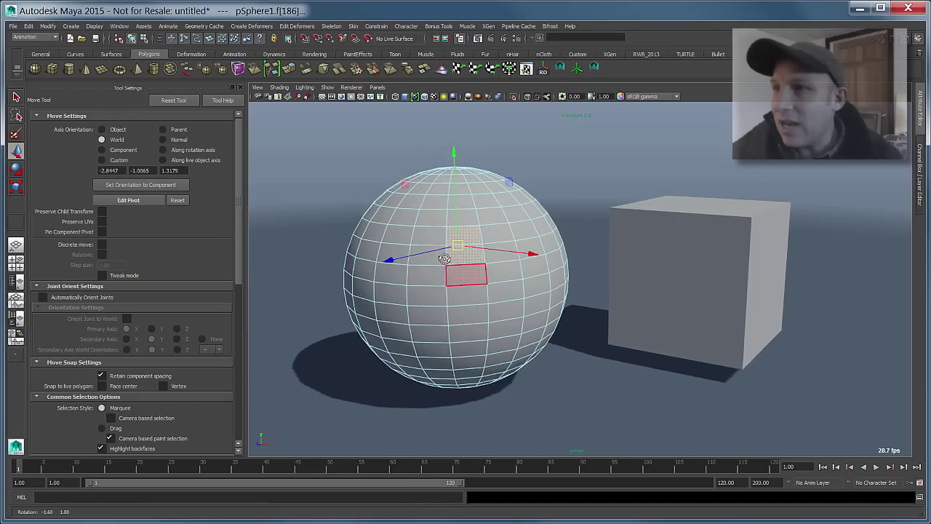
pyautogui.moveTo(420, 182); pyautogui.dragTo(459, 299)
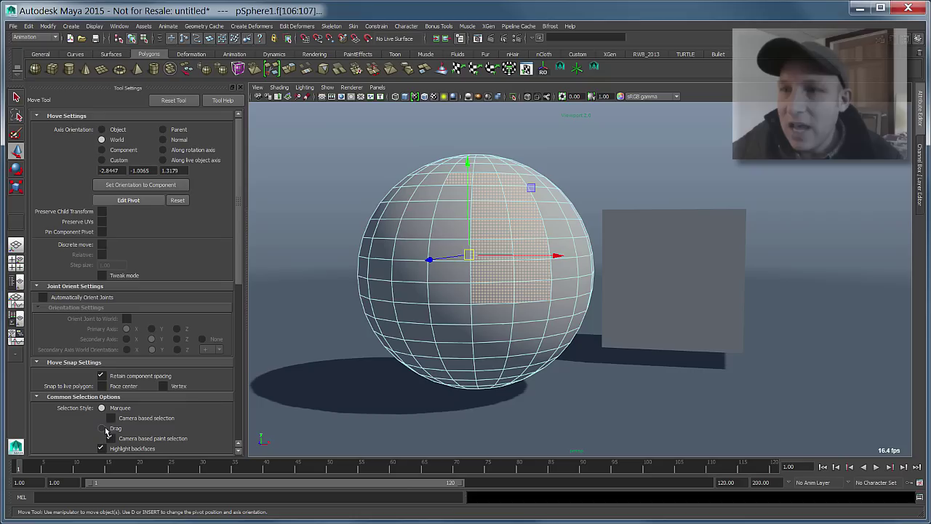
pyautogui.keyDown('alt'); pyautogui.moveTo(373, 324); pyautogui.dragTo(447, 264); pyautogui.keyUp('alt')
pyautogui.moveTo(446, 207)
pyautogui.mouseDown()
pyautogui.moveTo(444, 335)
pyautogui.moveTo(578, 302)
pyautogui.moveTo(413, 305)
pyautogui.moveTo(502, 301)
pyautogui.moveTo(441, 290)
pyautogui.mouseUp()
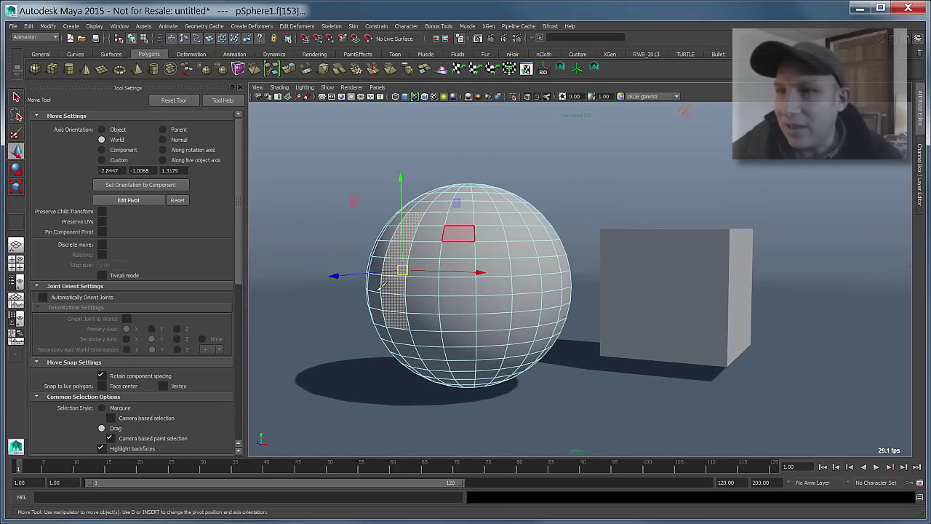
# Return the sphere to object mode and reset the Move tool to its default settings
pyautogui.keyDown('alt'); pyautogui.moveTo(417, 322); pyautogui.dragTo(413, 336); pyautogui.keyUp('alt')
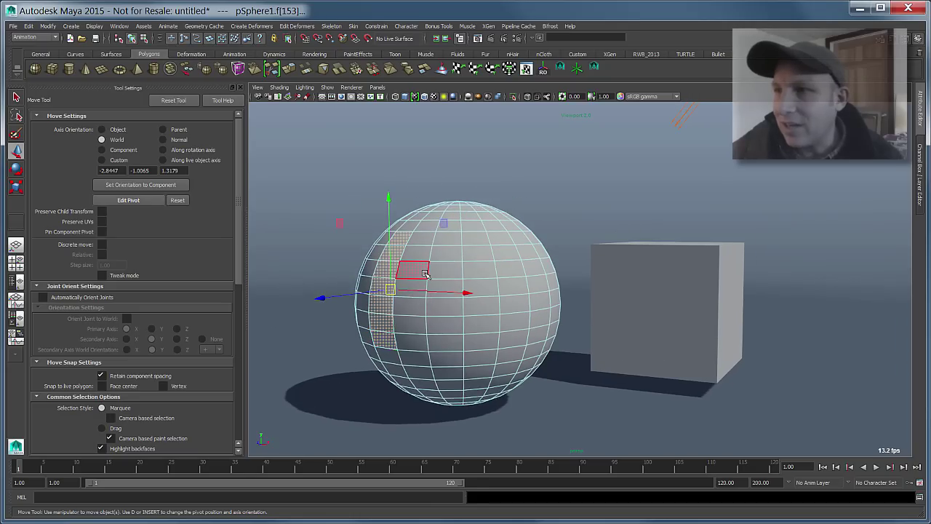
pyautogui.moveTo(416, 276); pyautogui.dragTo(489, 264, button='right')
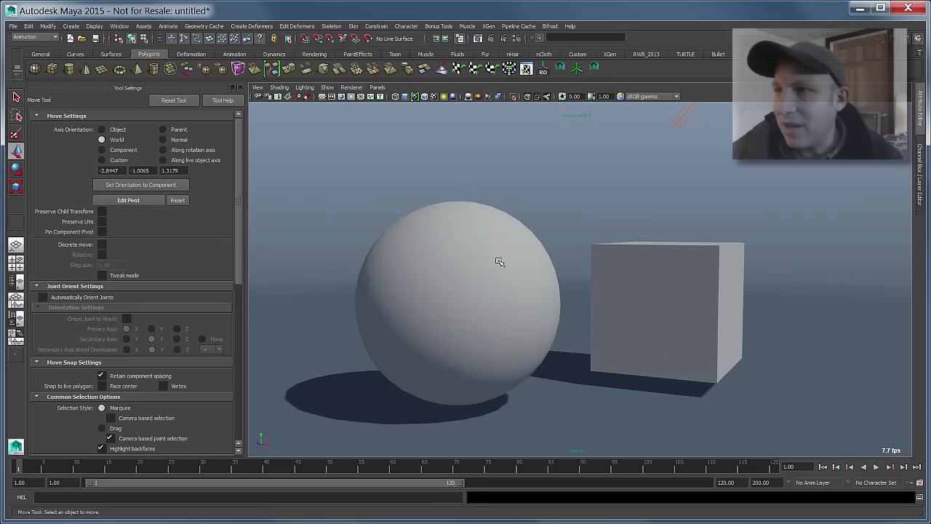
pyautogui.click(157, 100)
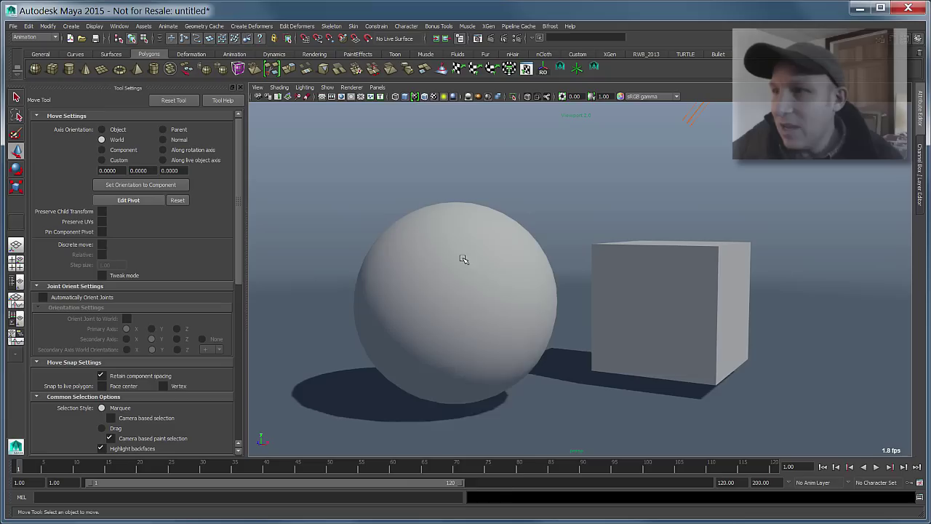
# Switch the sphere to face mode and marquee-select a block of faces on its lower side
pyautogui.moveTo(465, 258); pyautogui.dragTo(461, 276, button='right')
pyautogui.moveTo(472, 287); pyautogui.dragTo(424, 335)
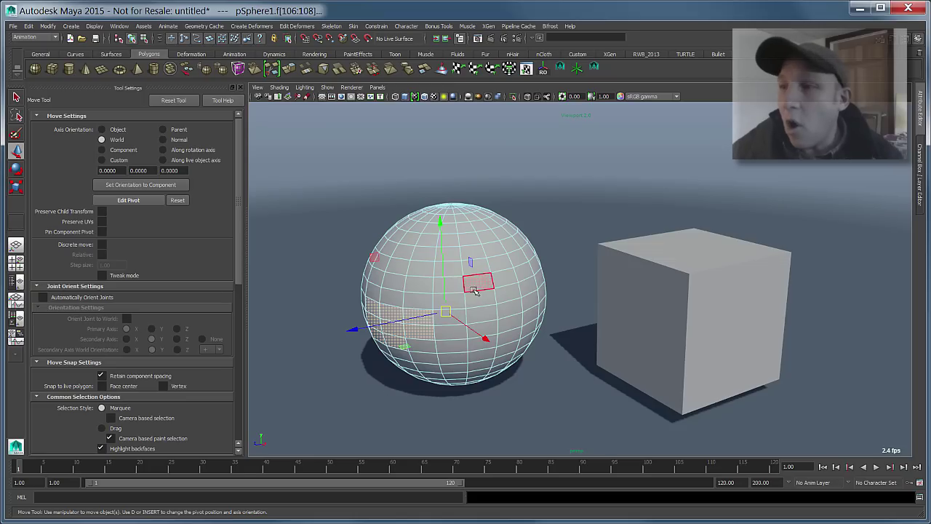
pyautogui.keyDown('alt'); pyautogui.moveTo(470, 288); pyautogui.dragTo(467, 290); pyautogui.keyUp('alt')
# Turn on temporary Drag selection and add a painted vertical strip of faces to the current selection
pyautogui.press('Tab')
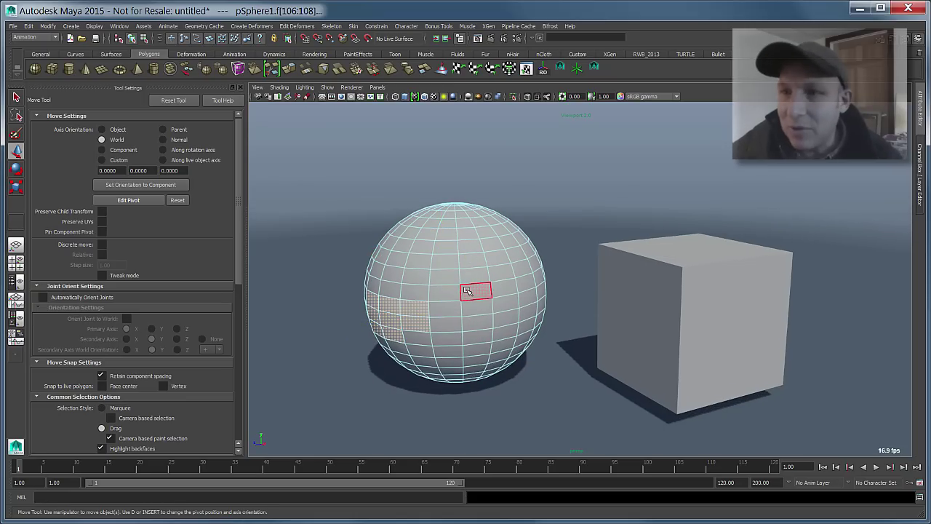
pyautogui.press('Tab')
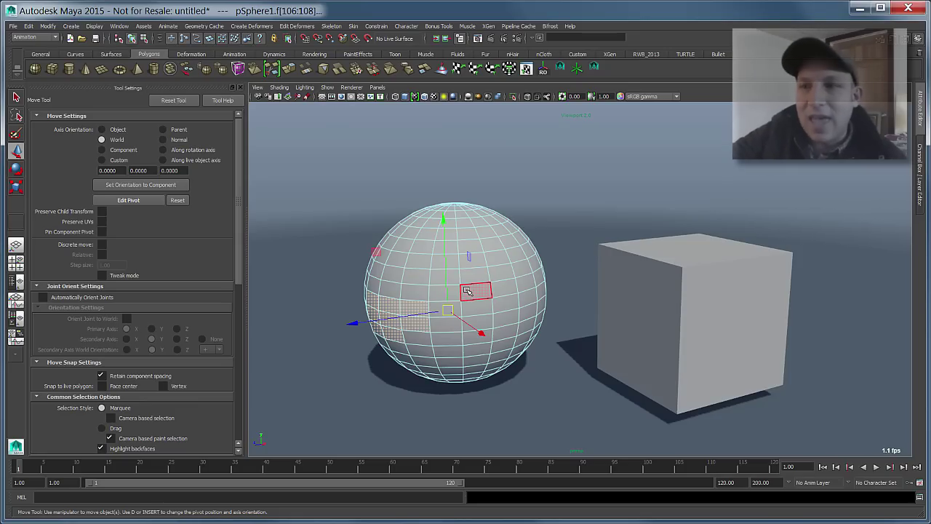
pyautogui.press('Tab')
pyautogui.press('Tab')
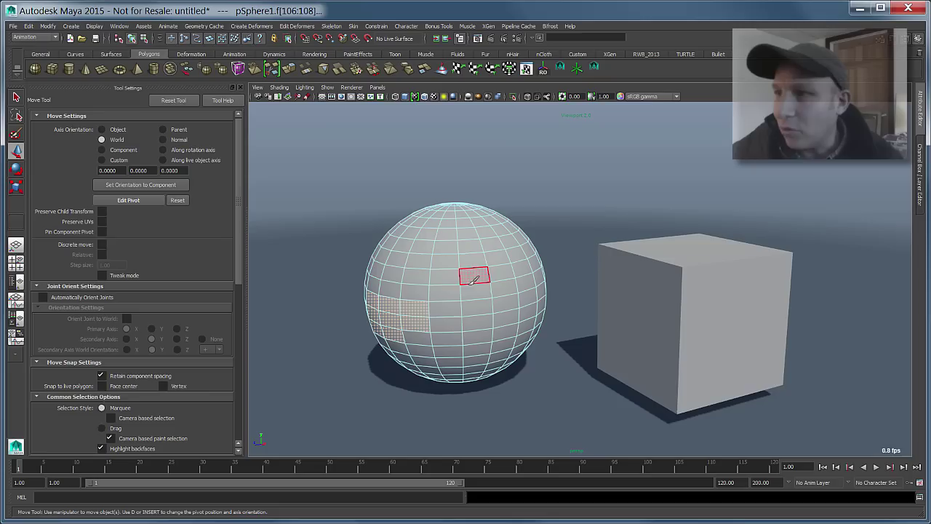
pyautogui.keyDown('shift'); pyautogui.moveTo(471, 244); pyautogui.dragTo(481, 339); pyautogui.keyUp('shift')
pyautogui.keyDown('alt'); pyautogui.moveTo(414, 271); pyautogui.dragTo(486, 272); pyautogui.keyUp('alt')
# Select individual faces on the sphere and shift them one at a time with the Move manipulator
pyautogui.click(441, 274)
pyautogui.hotkey('ctrl', 'z')
pyautogui.keyDown('shift'); pyautogui.click(472, 287); pyautogui.keyUp('shift')
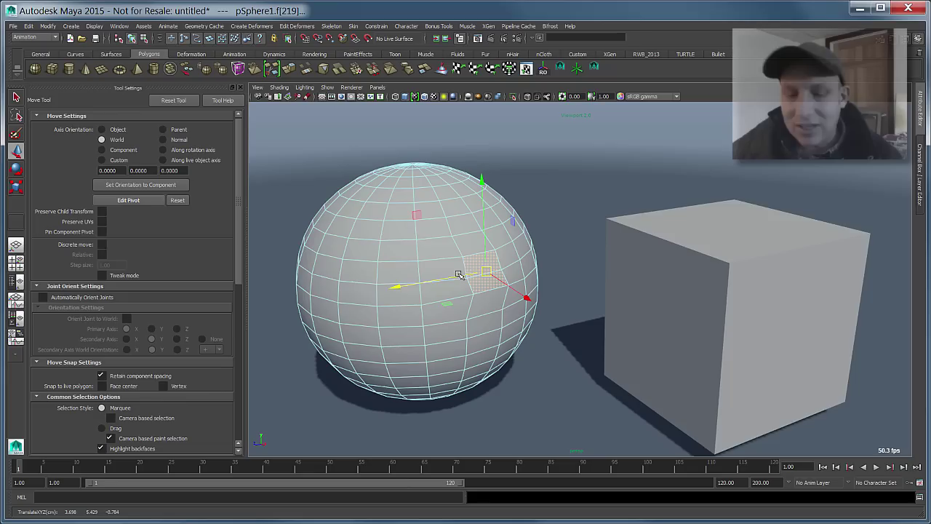
pyautogui.click(363, 229)
pyautogui.moveTo(364, 230); pyautogui.dragTo(349, 212)
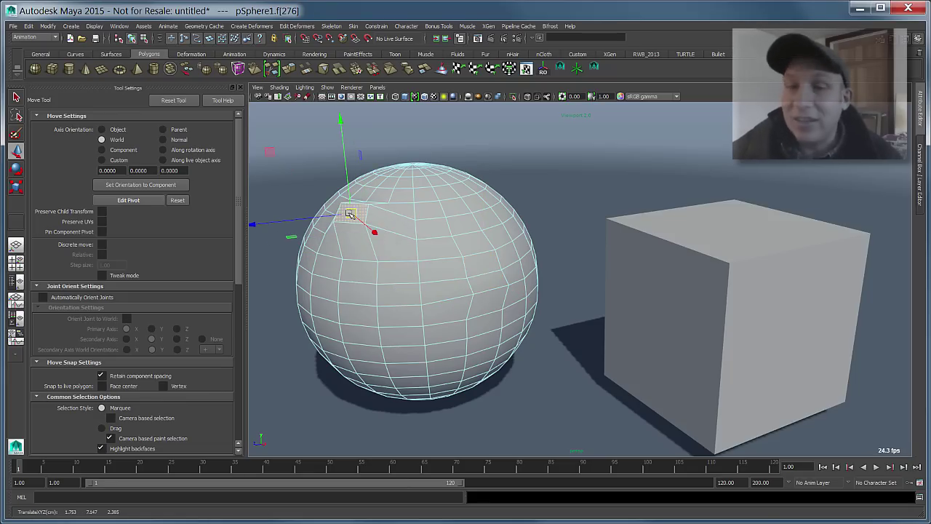
# Temporarily enable Tweak mode and push four separate faces across the sphere's surface
pyautogui.press('`')
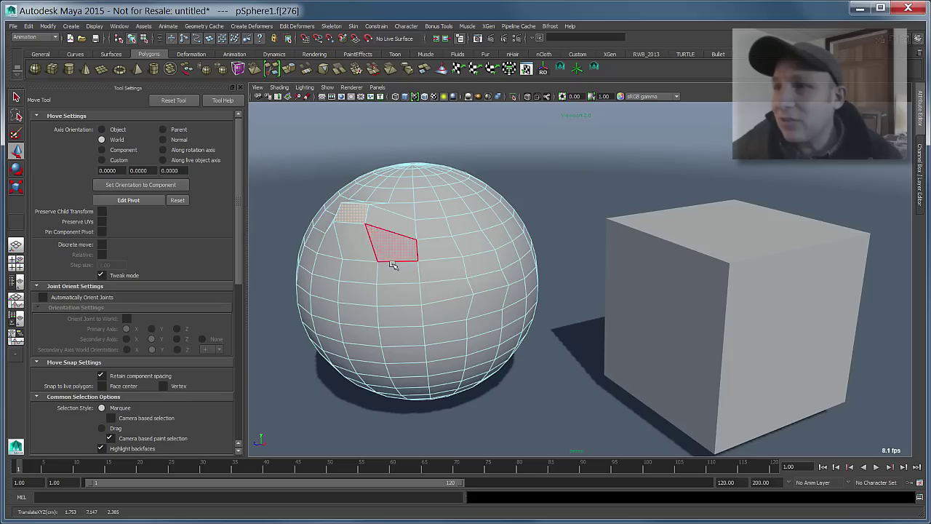
pyautogui.click(456, 269)
pyautogui.moveTo(456, 269); pyautogui.dragTo(480, 264)
pyautogui.moveTo(358, 315); pyautogui.dragTo(327, 314)
pyautogui.moveTo(453, 204); pyautogui.dragTo(468, 199)
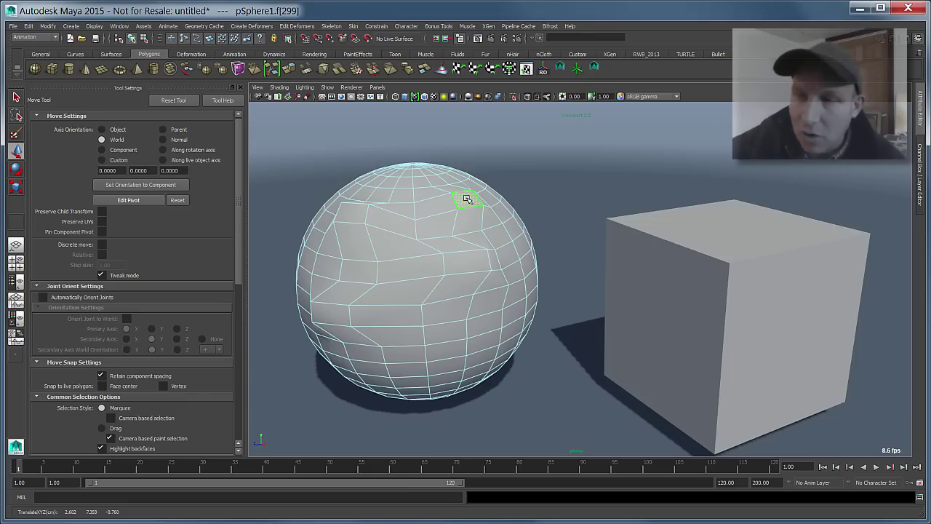
pyautogui.moveTo(444, 334); pyautogui.dragTo(471, 341)
pyautogui.press('`')
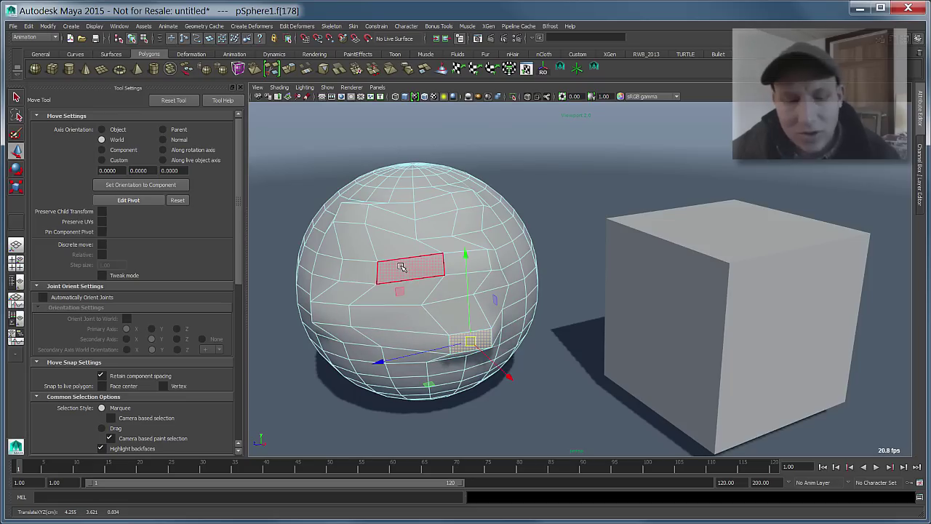
# Add a painted vertical strip of faces to the selection with temporary Drag selection and move the selected faces slightly
pyautogui.press('Tab')
pyautogui.moveTo(358, 218)
pyautogui.mouseDown()
pyautogui.moveTo(345, 305)
pyautogui.moveTo(367, 338)
pyautogui.mouseUp()
pyautogui.moveTo(397, 280)
pyautogui.mouseDown()
pyautogui.moveTo(410, 277)
pyautogui.moveTo(387, 281)
pyautogui.moveTo(417, 283)
pyautogui.mouseUp()
pyautogui.keyDown('alt'); pyautogui.moveTo(425, 283); pyautogui.dragTo(444, 261); pyautogui.keyUp('alt')
pyautogui.keyDown('alt'); pyautogui.moveTo(448, 279); pyautogui.dragTo(443, 294, button='middle'); pyautogui.keyUp('alt')
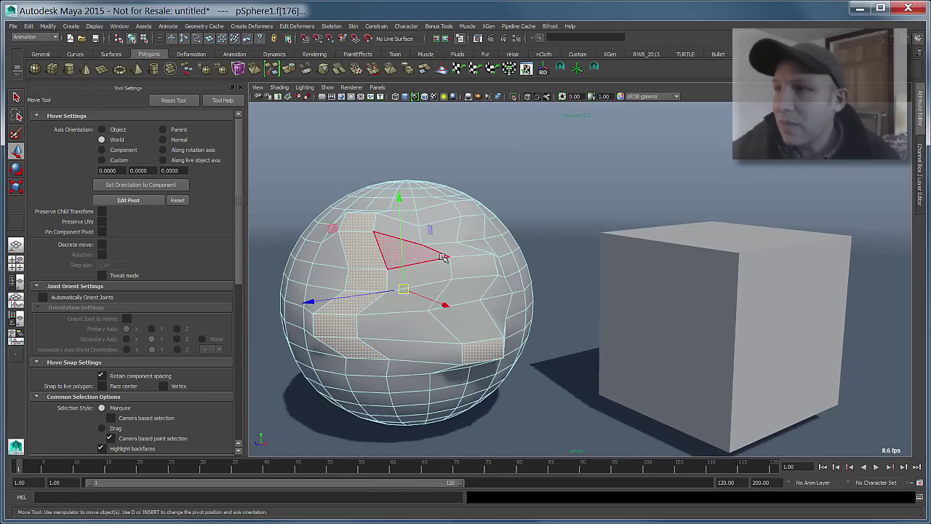
# Return the sphere to object mode with nothing selected, activate the Select tool and close the Tool Settings
pyautogui.moveTo(444, 257); pyautogui.dragTo(519, 217, button='right')
pyautogui.click(522, 216)
pyautogui.keyDown('alt'); pyautogui.moveTo(599, 214); pyautogui.dragTo(528, 233, button='right'); pyautogui.keyUp('alt')
pyautogui.keyDown('alt'); pyautogui.moveTo(521, 224); pyautogui.dragTo(496, 221, button='middle'); pyautogui.keyUp('alt')
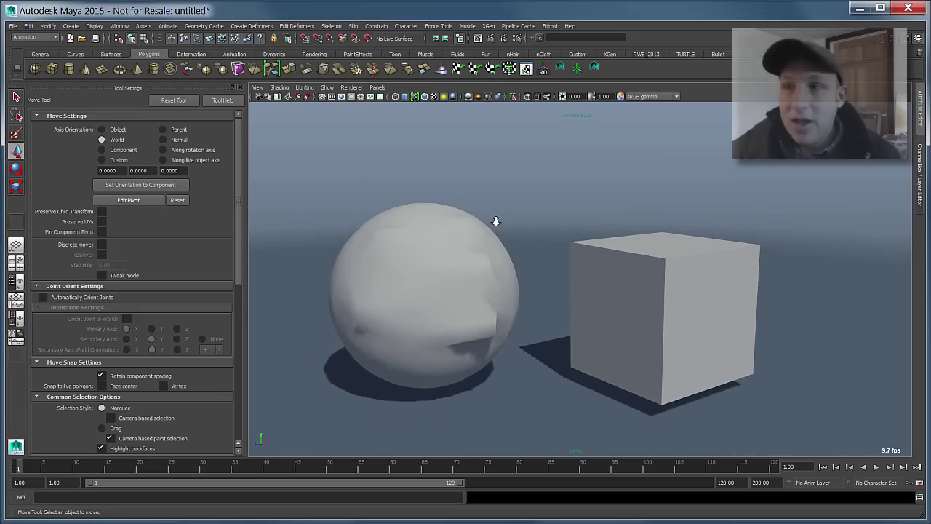
pyautogui.scroll(2, 497, 220)
pyautogui.keyDown('alt'); pyautogui.moveTo(605, 257); pyautogui.dragTo(586, 258); pyautogui.keyUp('alt')
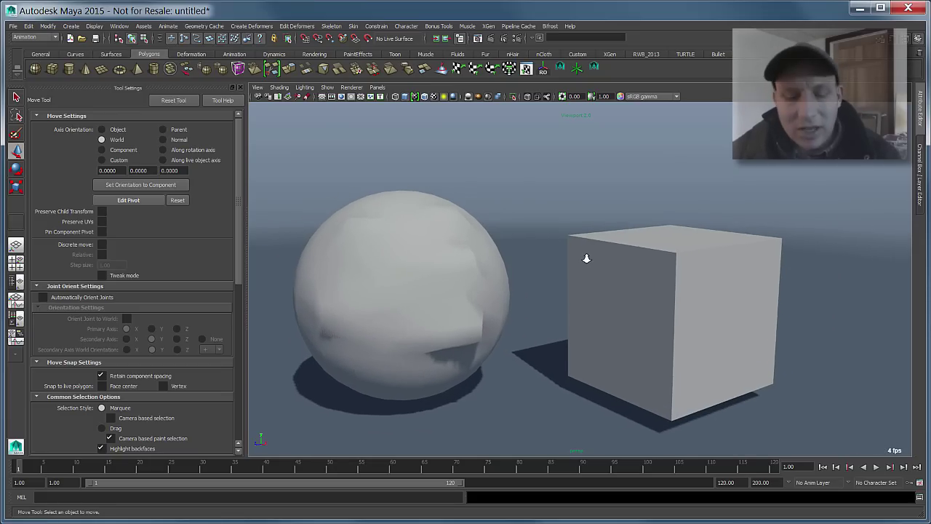
pyautogui.press('q')
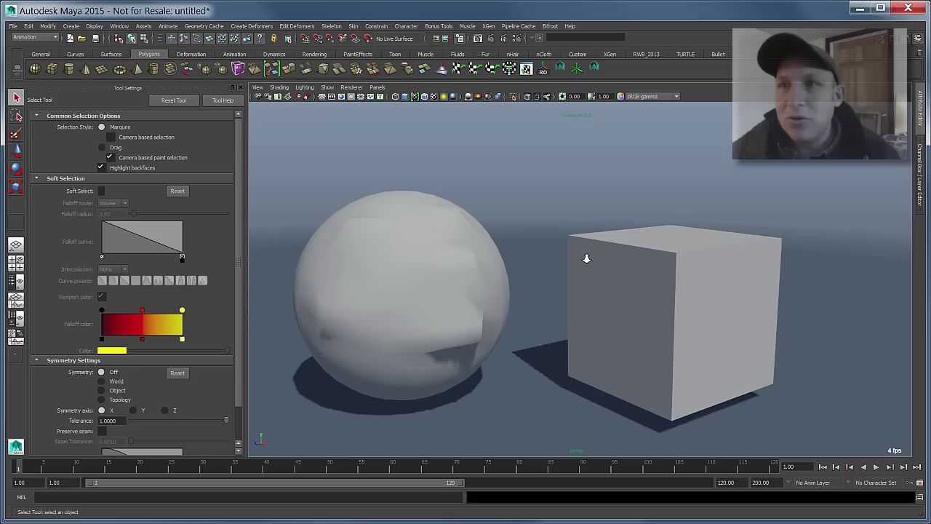
pyautogui.click(239, 89)
pyautogui.scroll(-3, 449, 270)
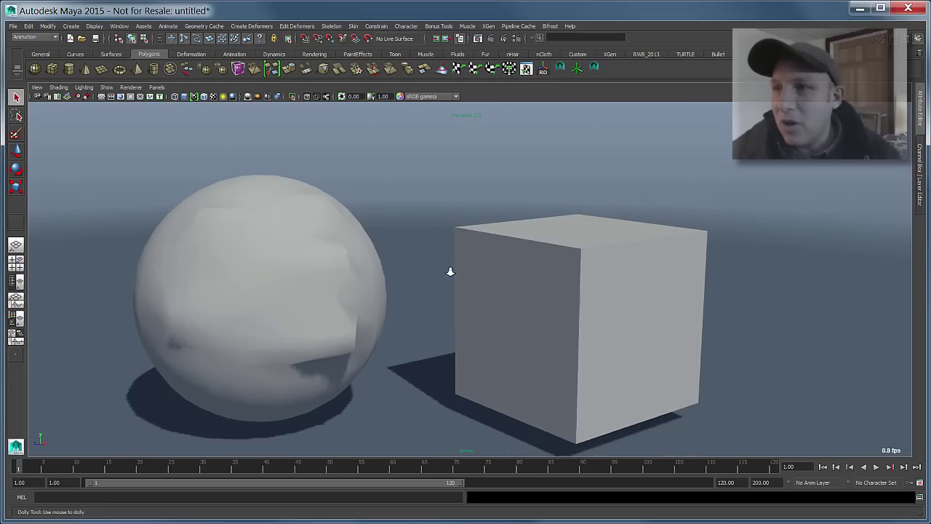
pyautogui.keyDown('alt'); pyautogui.moveTo(450, 269); pyautogui.dragTo(470, 268, button='middle'); pyautogui.keyUp('alt')
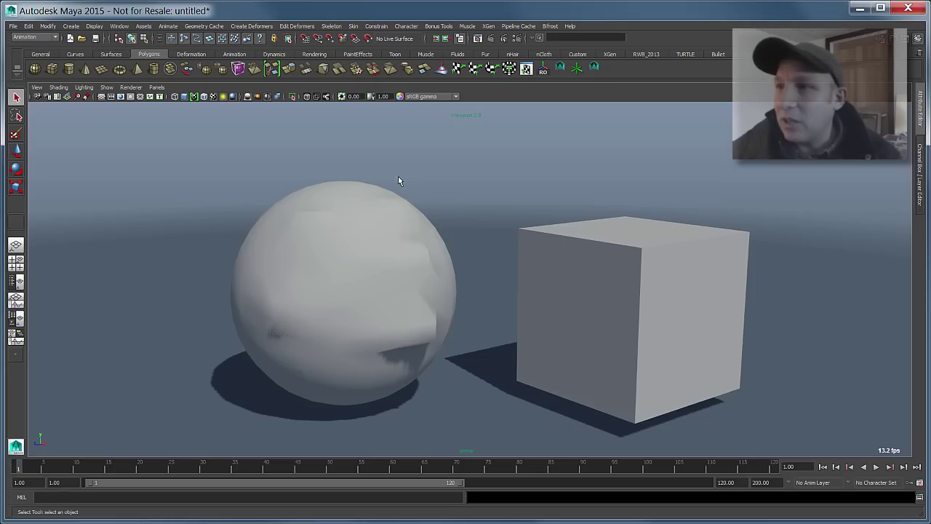
# Switch to the Lasso tool and encircle part of the sphere to select only that object
pyautogui.moveTo(398, 176)
pyautogui.mouseDown()
pyautogui.moveTo(447, 170)
pyautogui.moveTo(430, 149)
pyautogui.moveTo(356, 183)
pyautogui.moveTo(440, 175)
pyautogui.mouseUp()
pyautogui.moveTo(210, 163)
pyautogui.mouseDown()
pyautogui.moveTo(426, 416)
pyautogui.moveTo(465, 211)
pyautogui.moveTo(437, 225)
pyautogui.mouseUp()
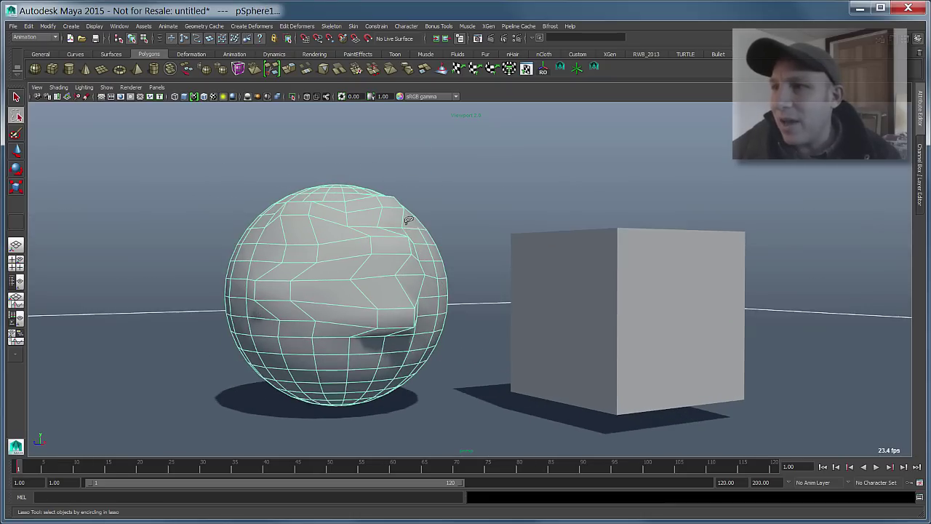
pyautogui.click(400, 151)
pyautogui.moveTo(401, 152)
pyautogui.mouseDown()
pyautogui.moveTo(384, 235)
pyautogui.moveTo(371, 204)
pyautogui.moveTo(361, 215)
pyautogui.moveTo(366, 243)
pyautogui.moveTo(370, 232)
pyautogui.mouseUp()
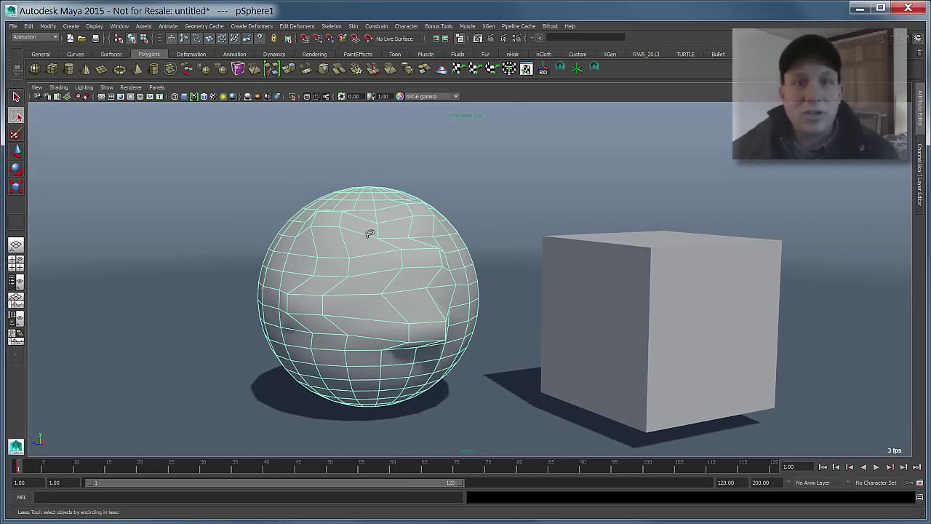
pyautogui.moveTo(370, 233); pyautogui.dragTo(371, 233, button='right')
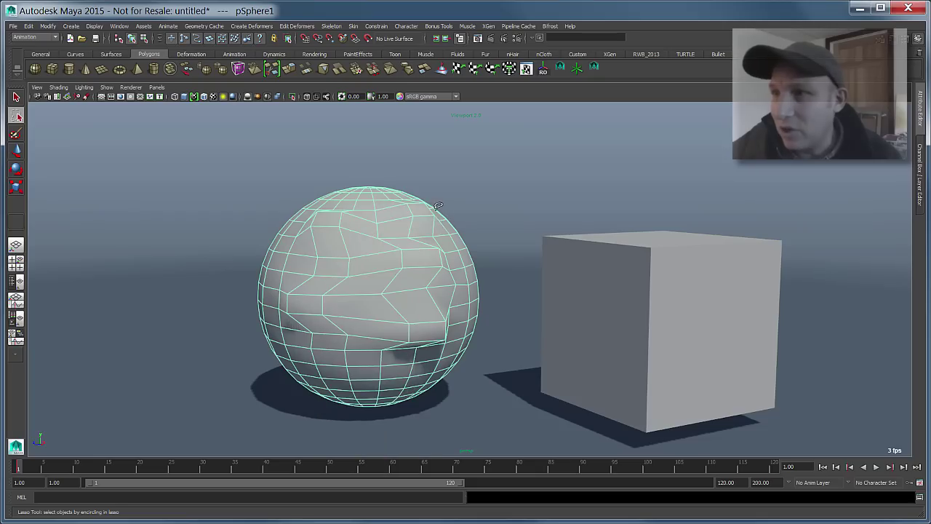
# Switch to the Move tool and clear the sphere selection
pyautogui.moveTo(407, 224)
pyautogui.keyDown('alt'); pyautogui.mouseDown()
pyautogui.moveTo(401, 216)
pyautogui.moveTo(405, 223)
pyautogui.mouseUp(); pyautogui.keyUp('alt')
pyautogui.press('w')
pyautogui.click(453, 153)
pyautogui.keyDown('alt'); pyautogui.moveTo(429, 246); pyautogui.dragTo(410, 243, button='middle'); pyautogui.keyUp('alt')
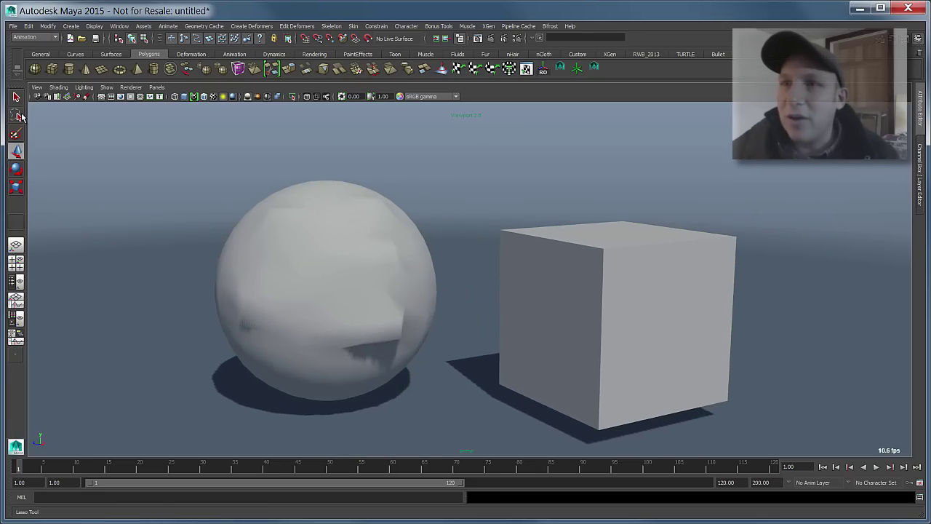
# Activate the Lasso tool, open the Script Editor and clear its history before activating the Lasso tool again
pyautogui.click(21, 116)
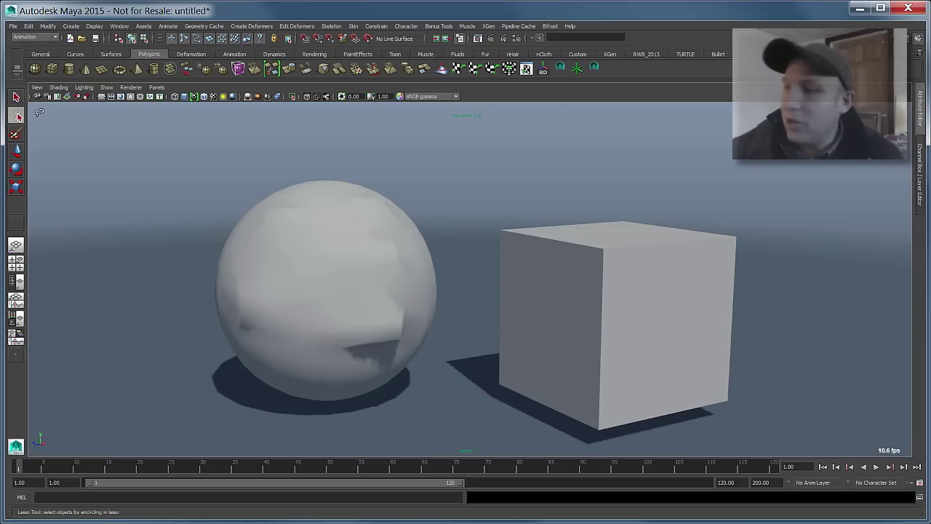
pyautogui.click(919, 497)
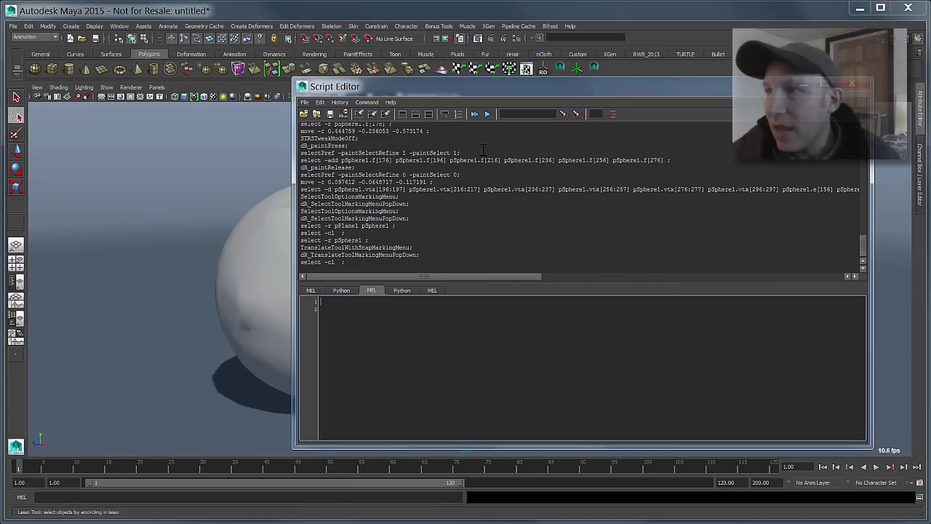
pyautogui.click(361, 114)
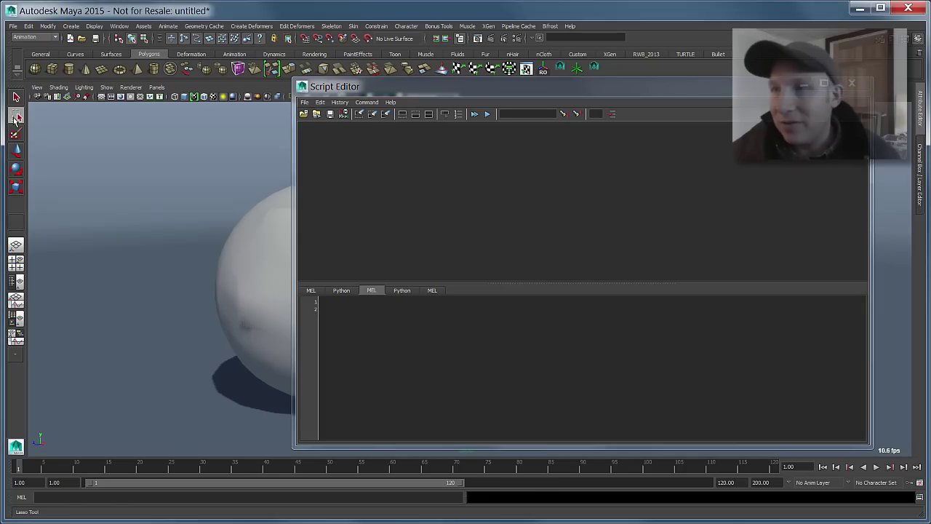
pyautogui.click(17, 118)
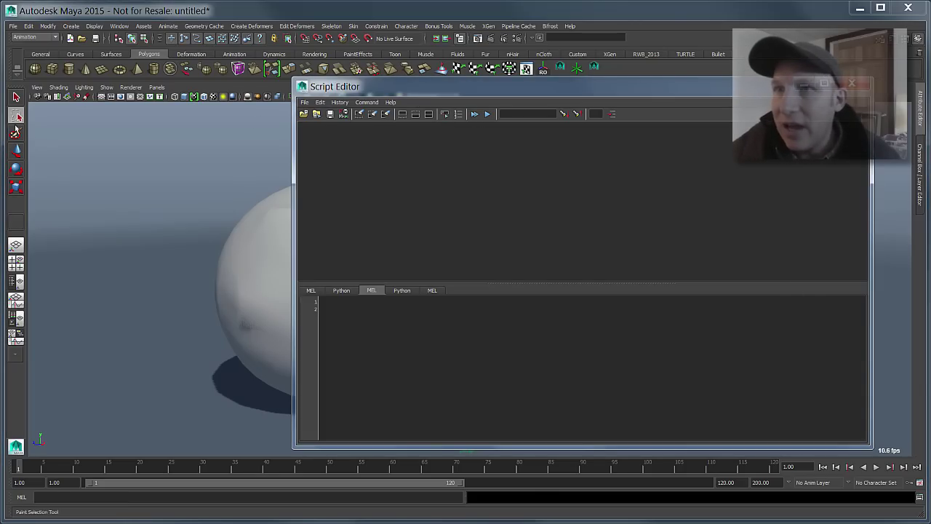
# Cycle through the Select, Lasso and Paint Selection tools to examine the commands logged in the Script Editor
pyautogui.click(17, 97)
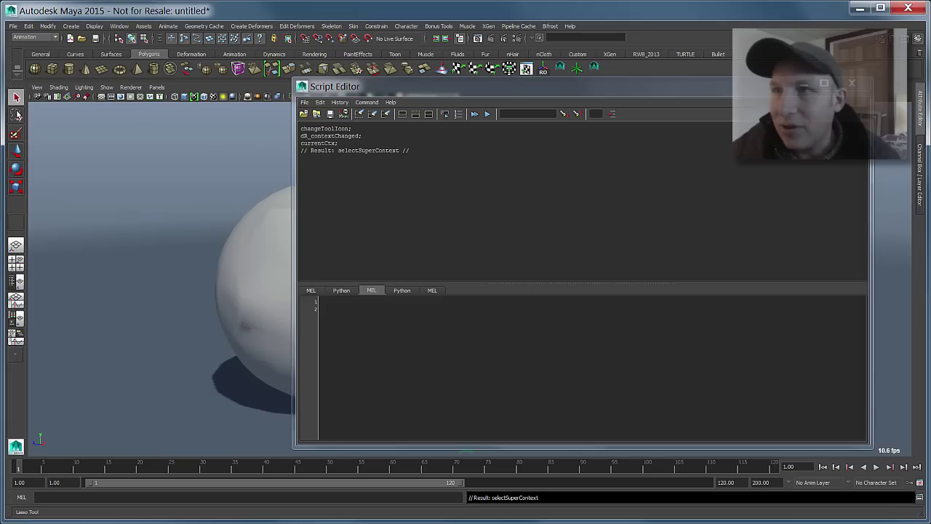
pyautogui.click(17, 117)
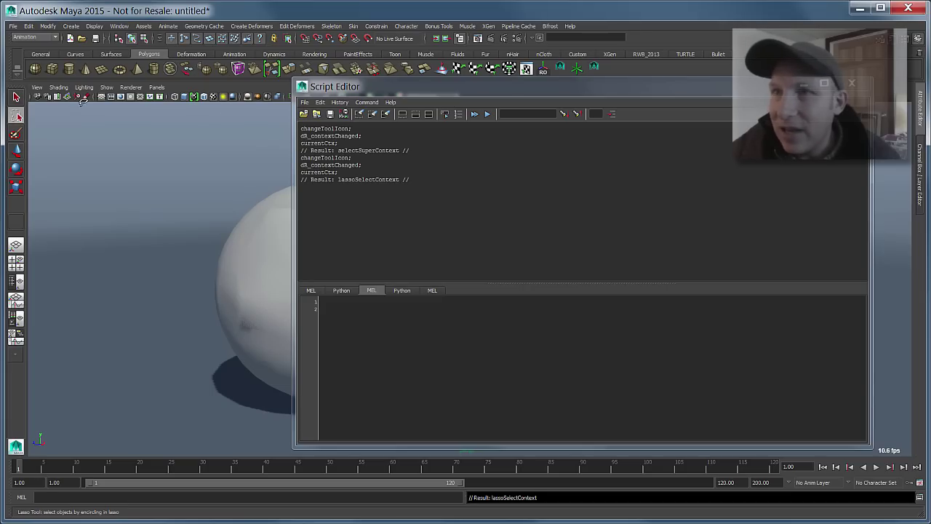
pyautogui.click(15, 135)
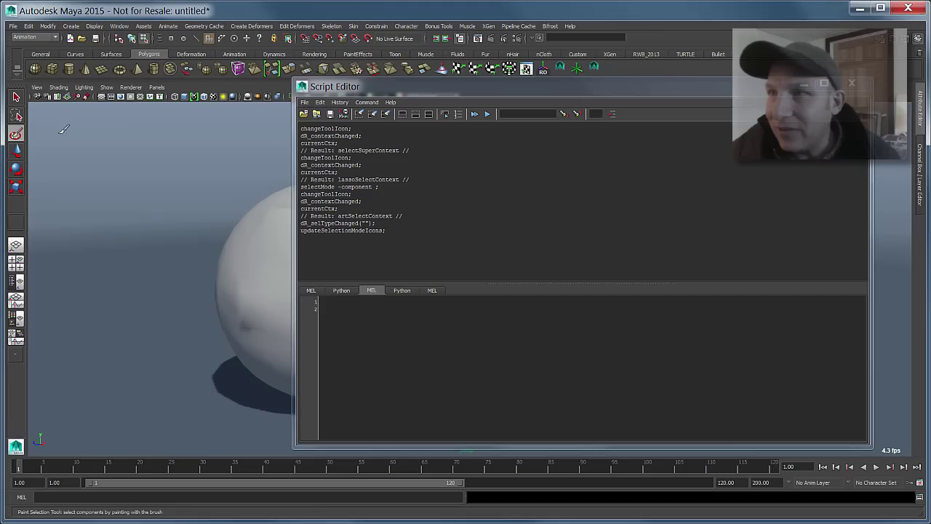
pyautogui.click(16, 116)
pyautogui.click(16, 96)
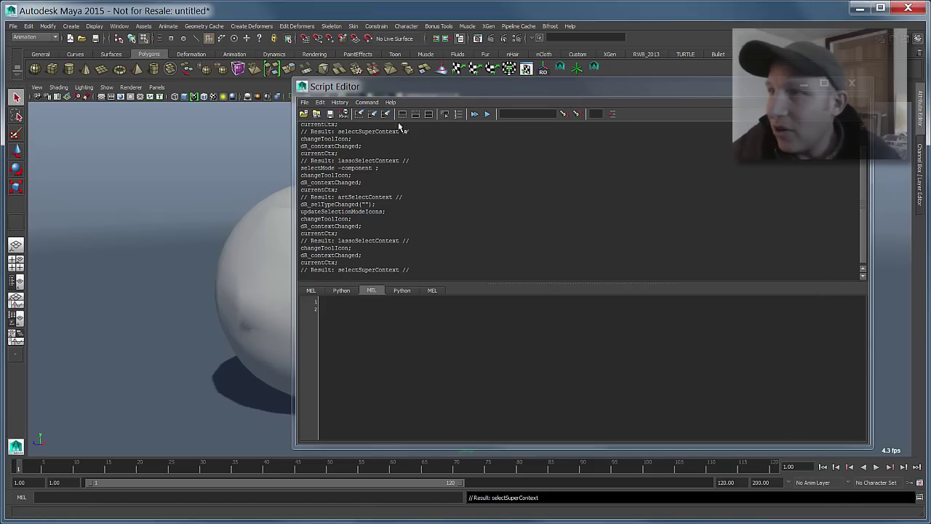
# Clear the script history, uncover the viewport, and activate the Lasso tool through the Select tool's marking menu to log its command
pyautogui.click(360, 114)
pyautogui.moveTo(458, 90); pyautogui.dragTo(486, 89)
pyautogui.keyDown('alt'); pyautogui.moveTo(233, 159); pyautogui.dragTo(224, 158, button='middle'); pyautogui.keyUp('alt')
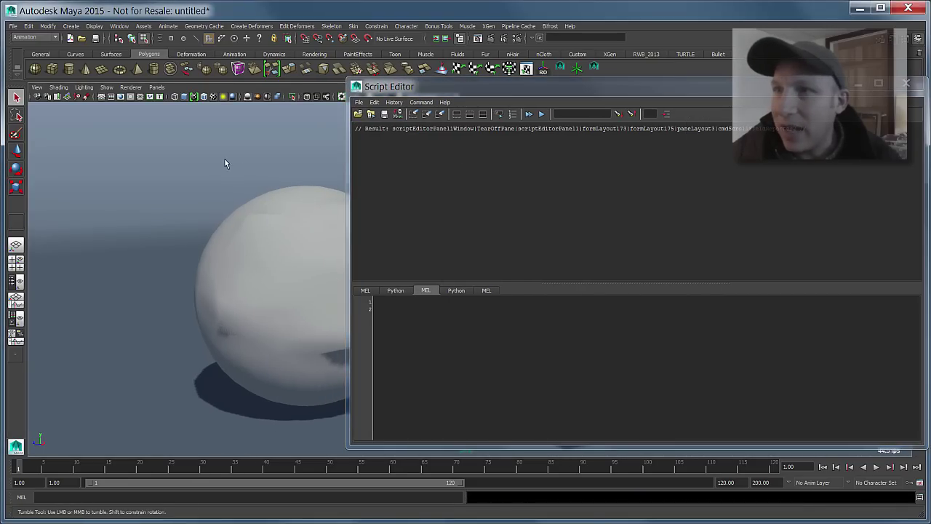
pyautogui.press('q')
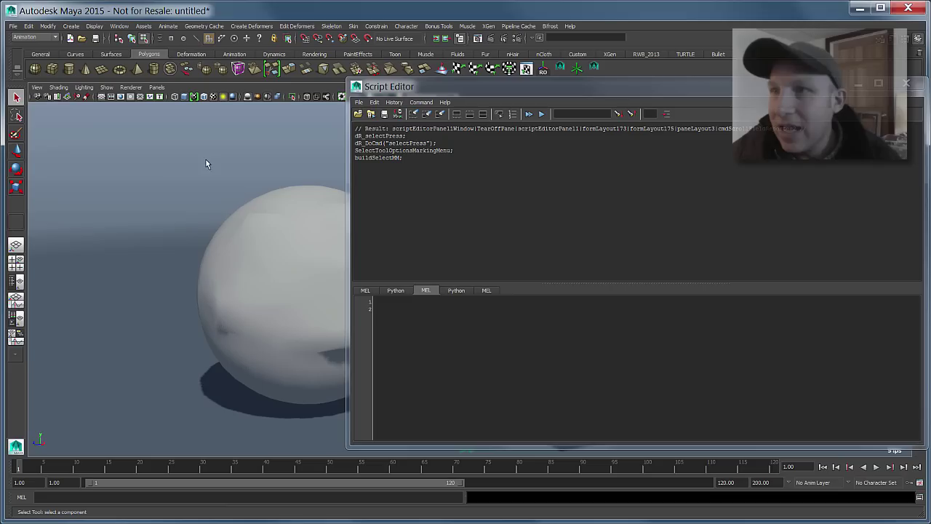
pyautogui.moveTo(182, 157); pyautogui.dragTo(254, 156)
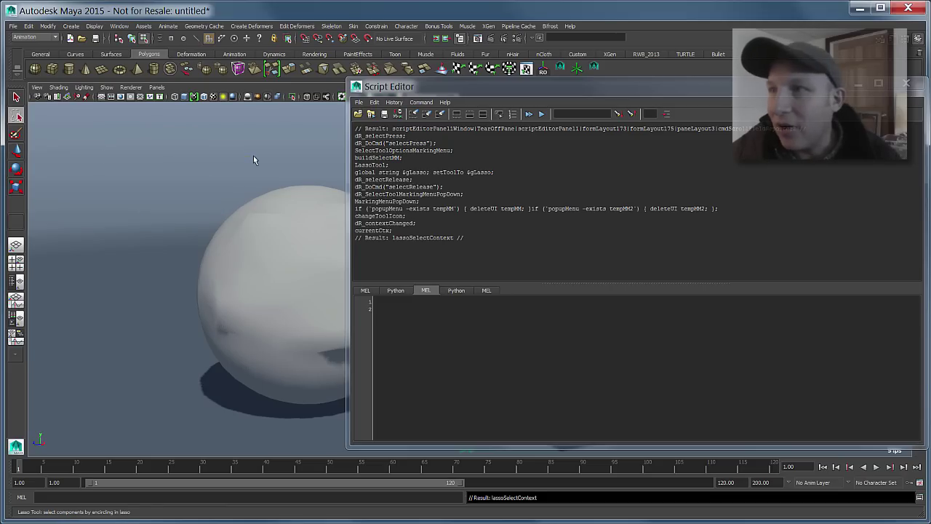
# Copy the logged "LassoTool;" line into the MEL input, add it to the Polygons shelf as a script, and close the Script Editor
pyautogui.tripleClick(390, 165)
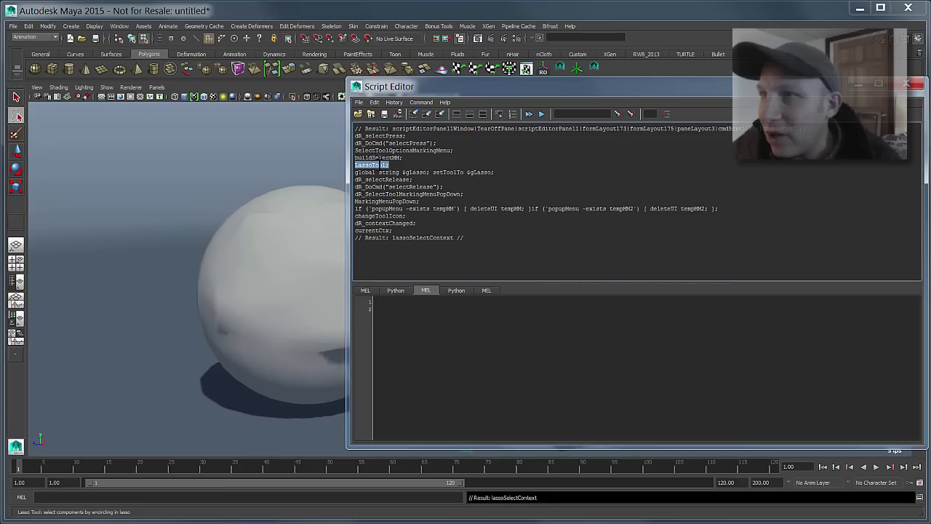
pyautogui.moveTo(384, 166)
pyautogui.mouseDown()
pyautogui.moveTo(410, 360)
pyautogui.moveTo(415, 347)
pyautogui.mouseUp()
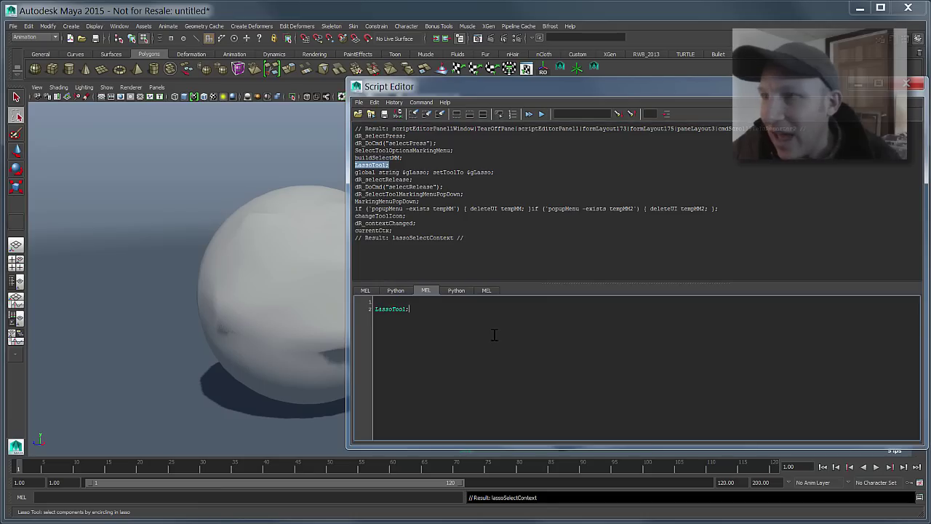
pyautogui.tripleClick(416, 316)
pyautogui.hotkey('ctrl', 'c')
pyautogui.moveTo(396, 311)
pyautogui.mouseDown(button='middle')
pyautogui.moveTo(508, 136)
pyautogui.moveTo(625, 83)
pyautogui.moveTo(613, 72)
pyautogui.mouseUp(button='middle')
pyautogui.click(907, 85)
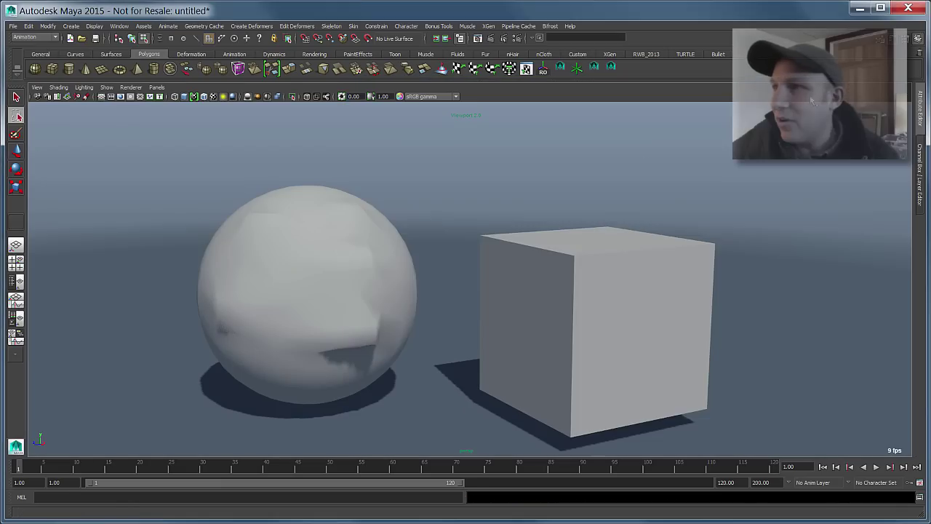
# Test the LassoTool shelf script from the Move tool by lassoing the sphere's upper faces, then return to Move with nothing selected
pyautogui.press('w')
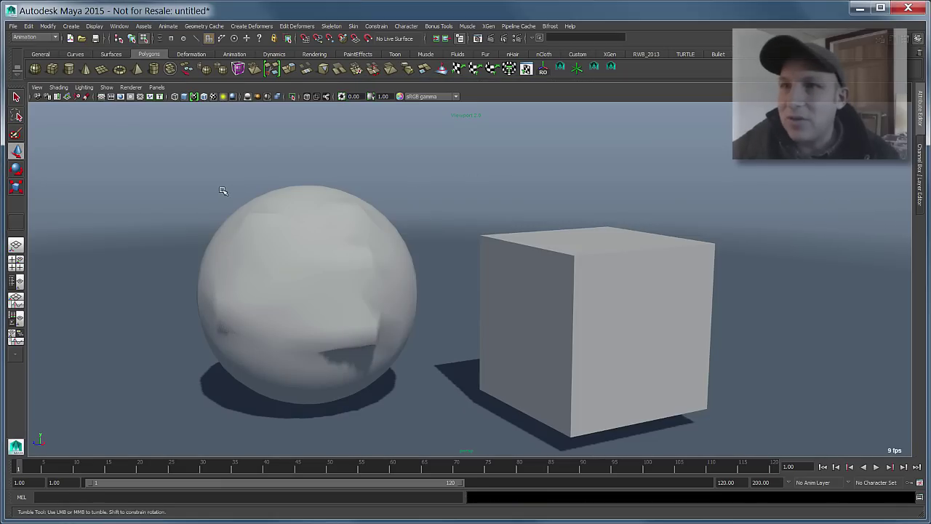
pyautogui.keyDown('alt'); pyautogui.moveTo(223, 192); pyautogui.dragTo(277, 190); pyautogui.keyUp('alt')
pyautogui.click(613, 68)
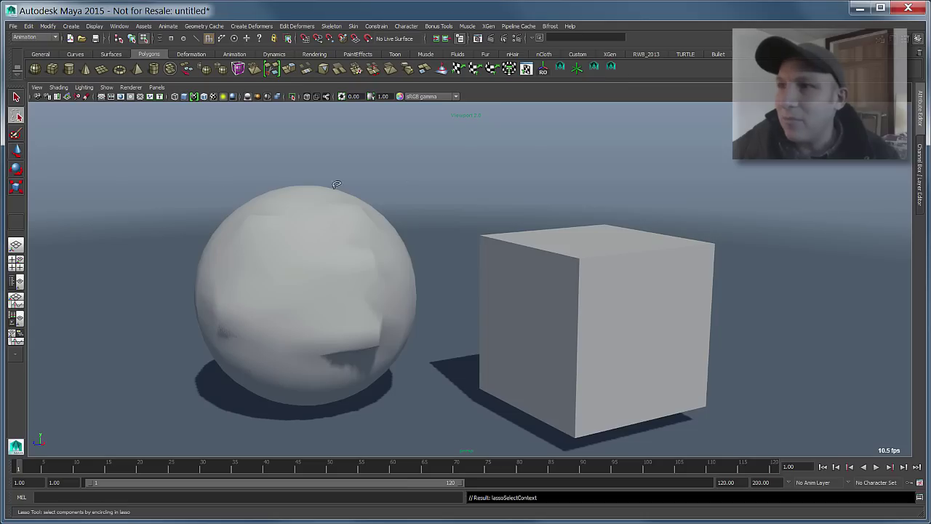
pyautogui.moveTo(219, 174)
pyautogui.mouseDown()
pyautogui.moveTo(322, 235)
pyautogui.moveTo(333, 166)
pyautogui.moveTo(350, 209)
pyautogui.moveTo(320, 184)
pyautogui.mouseUp()
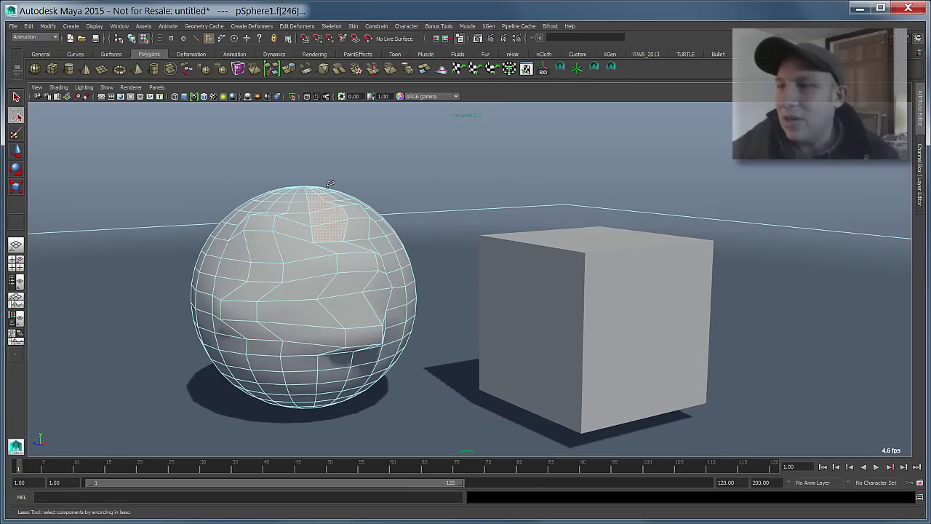
pyautogui.press('w')
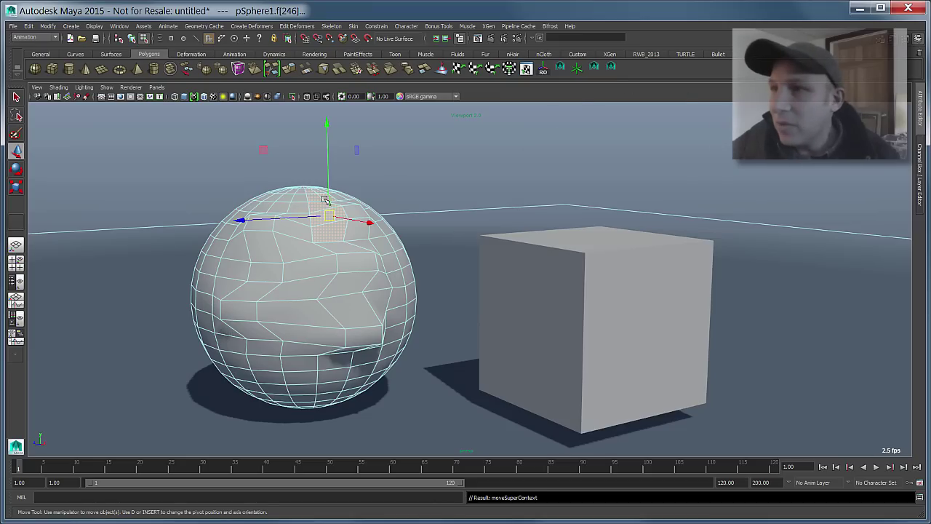
pyautogui.click(444, 145)
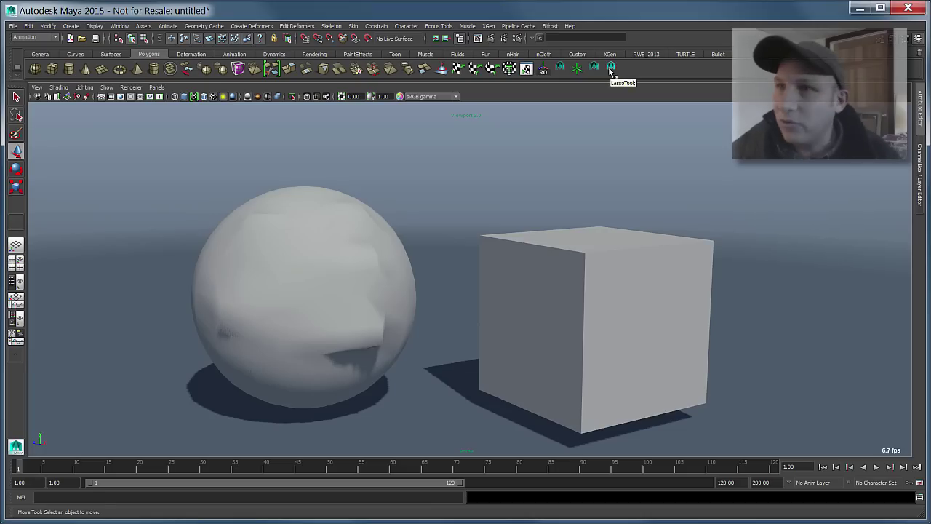
# Open the Hotkey Editor and show the commands in the Selection category
pyautogui.click(113, 27)
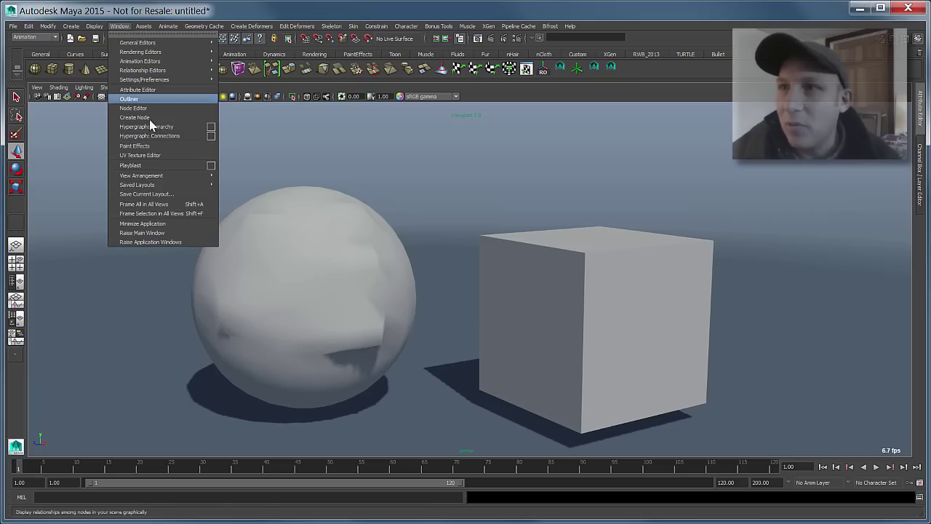
pyautogui.moveTo(137, 44)
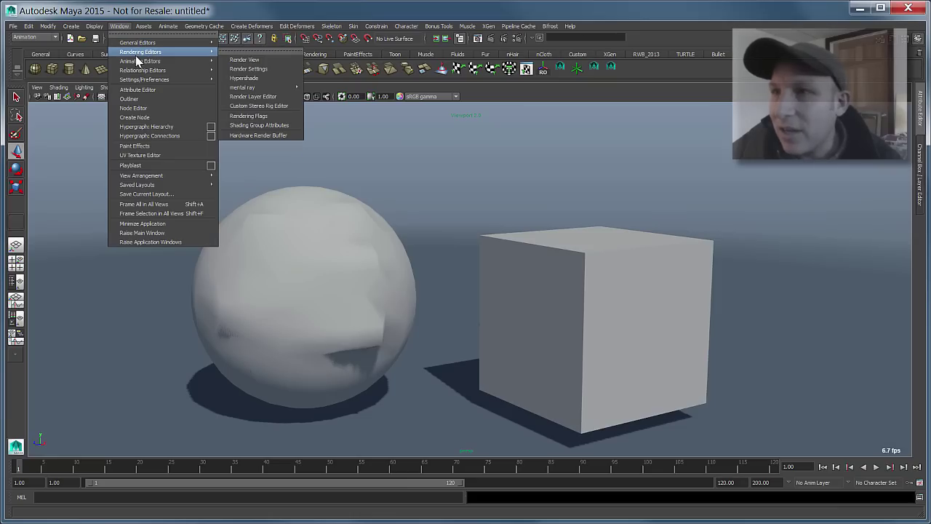
pyautogui.moveTo(147, 80)
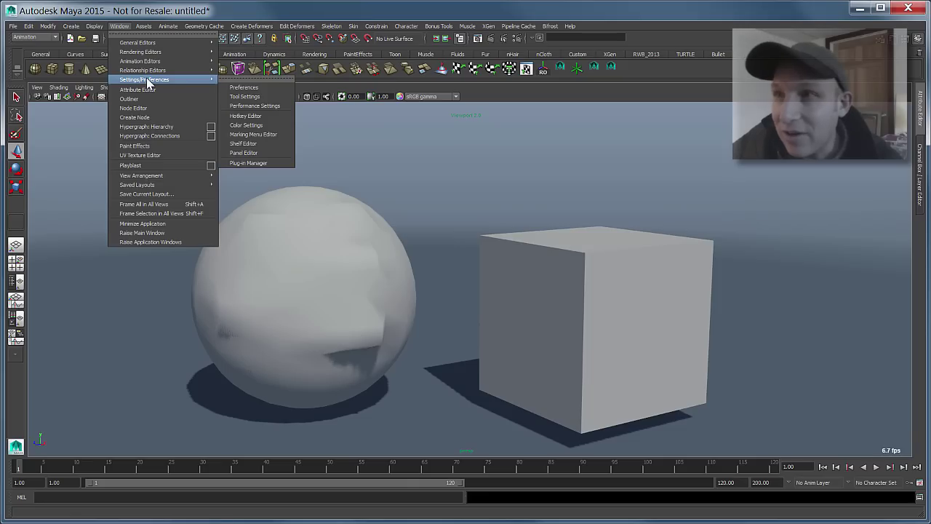
pyautogui.click(247, 116)
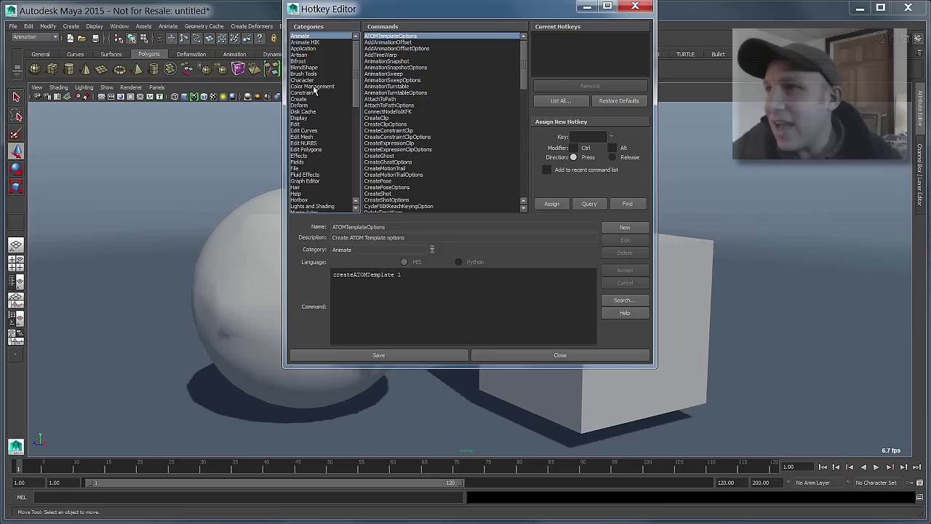
pyautogui.scroll(-6, 415, 106)
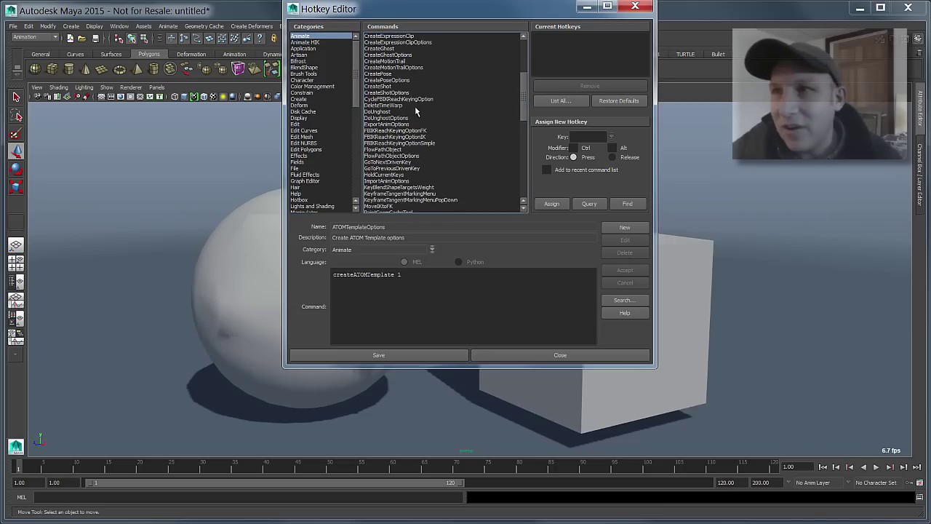
pyautogui.moveTo(356, 94); pyautogui.dragTo(360, 151)
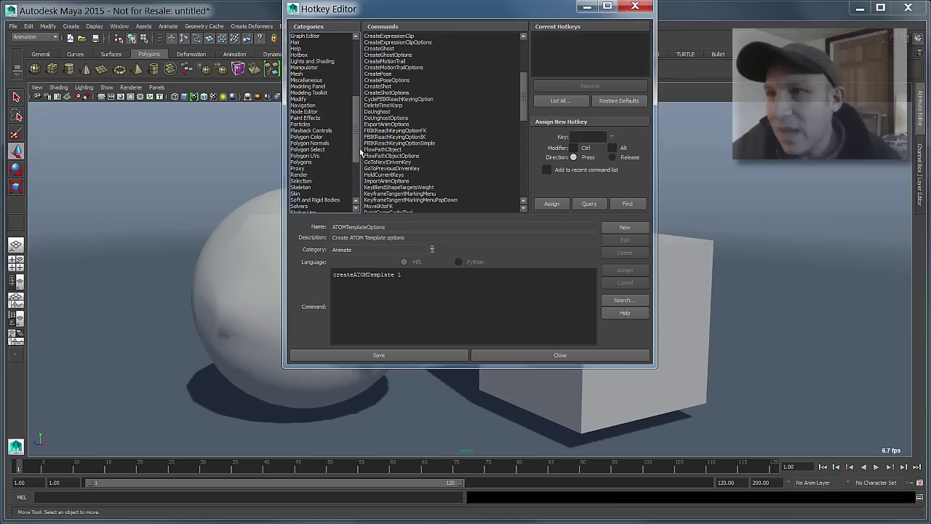
pyautogui.click(309, 180)
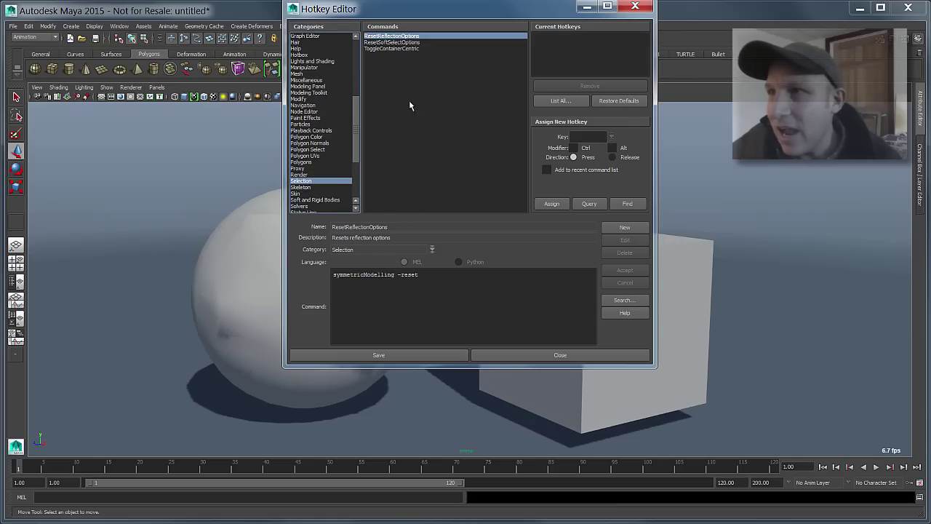
# Create a new Selection command with the MEL script "LassoTool;" and try to accept it as LassoTool_dto
pyautogui.click(625, 227)
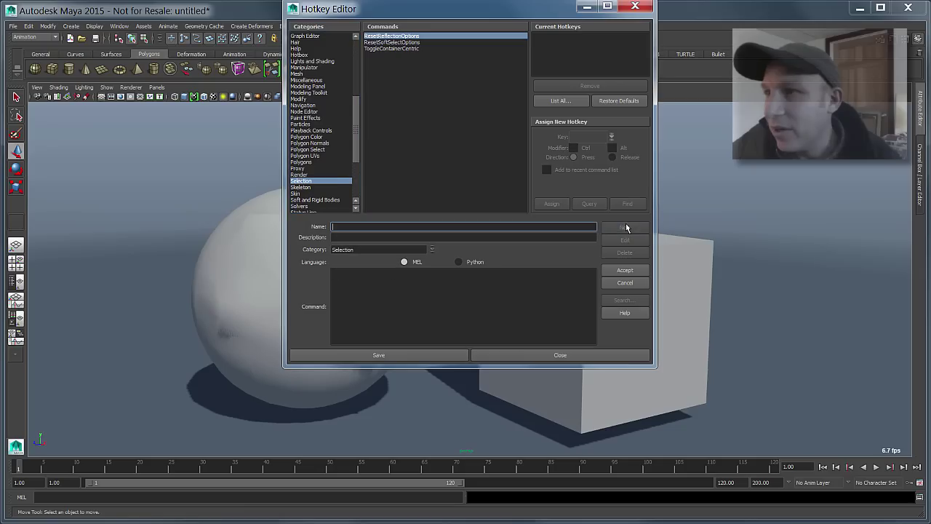
pyautogui.click(369, 276)
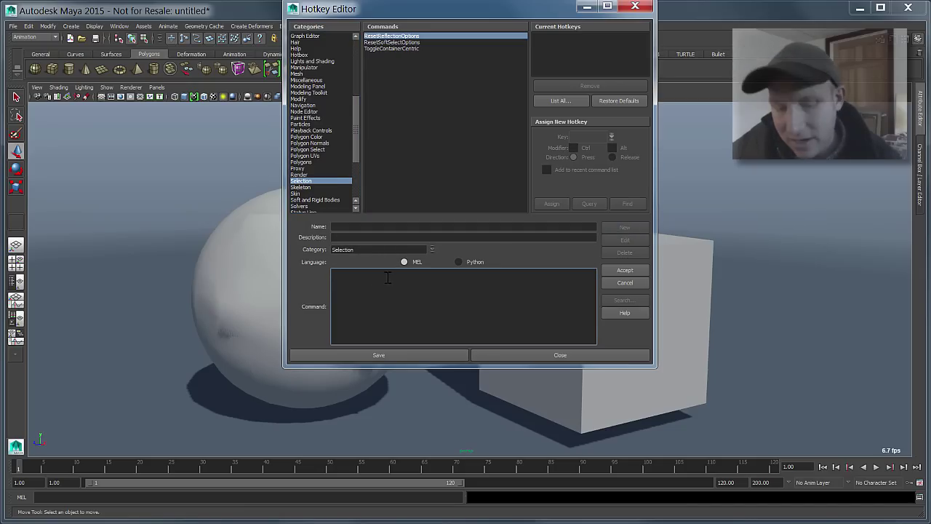
pyautogui.hotkey('ctrl', 'v')
pyautogui.click(364, 226)
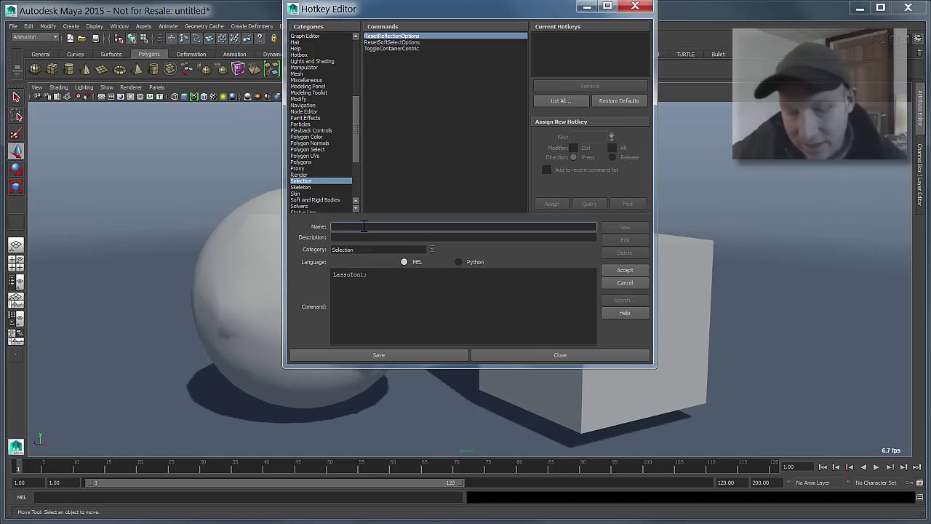
pyautogui.hotkey('ctrl', 'v')
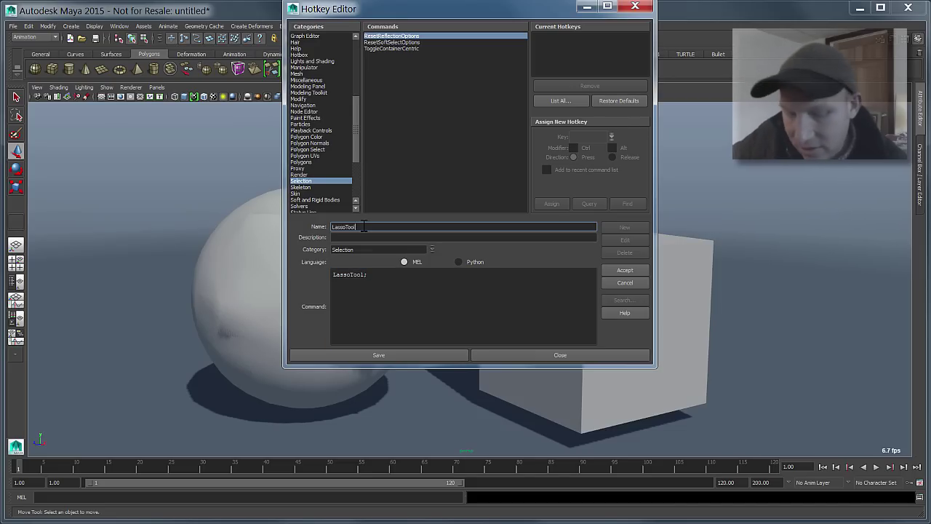
pyautogui.write('_dto')
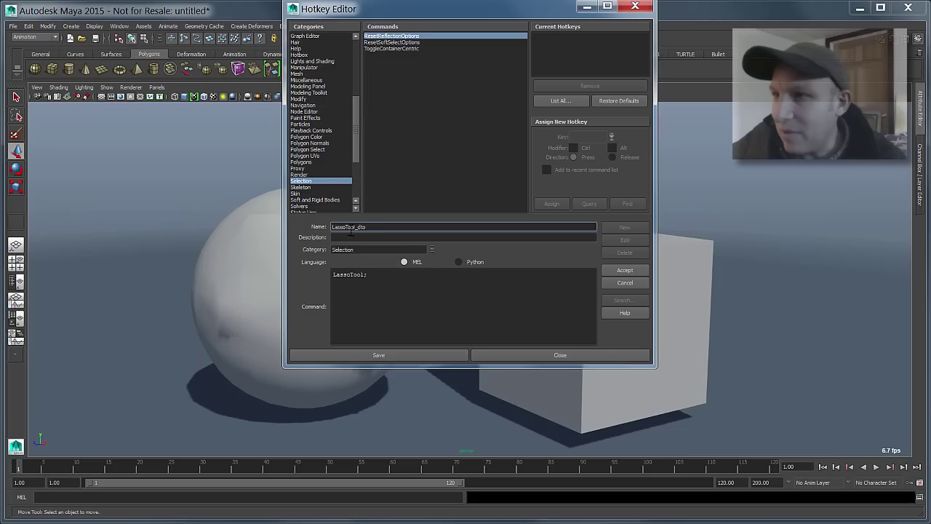
pyautogui.click(625, 271)
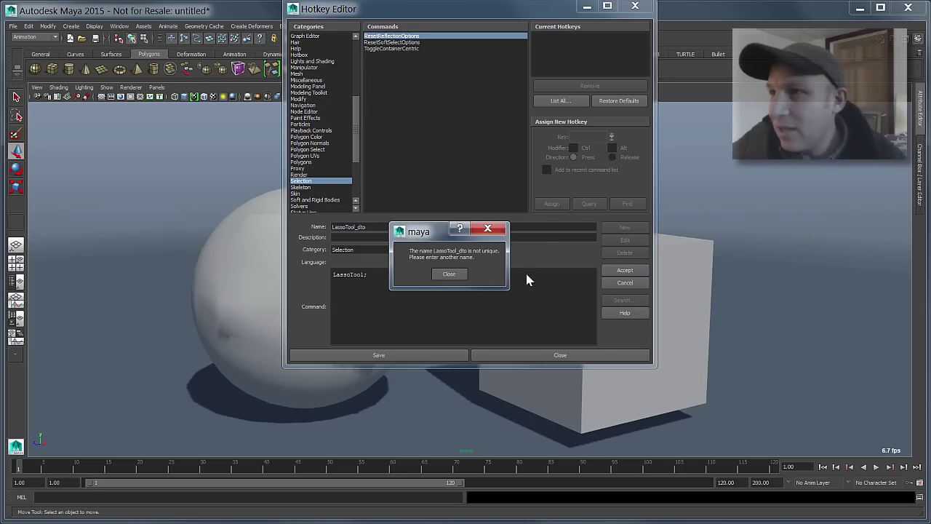
# Change the new command's name to LassoTool_dto2 and accept it
pyautogui.click(449, 275)
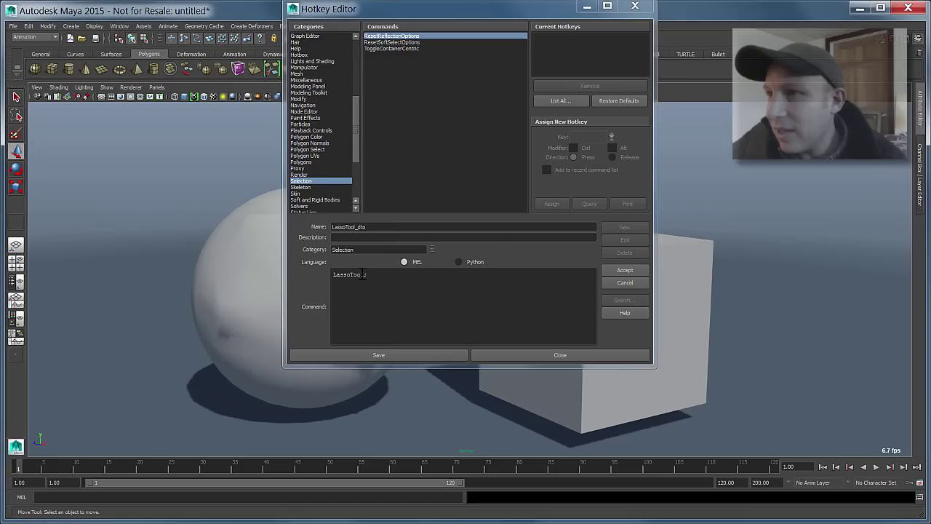
pyautogui.click(390, 227)
pyautogui.write('2')
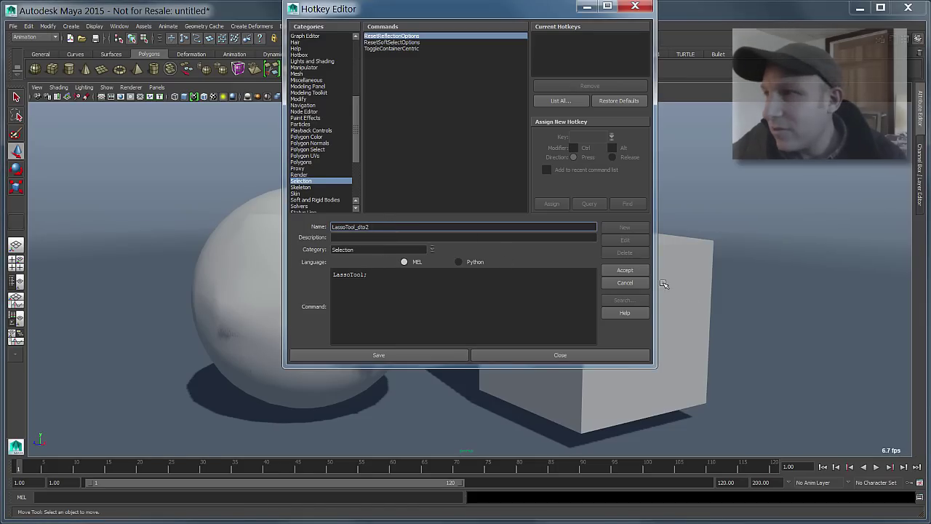
pyautogui.click(626, 271)
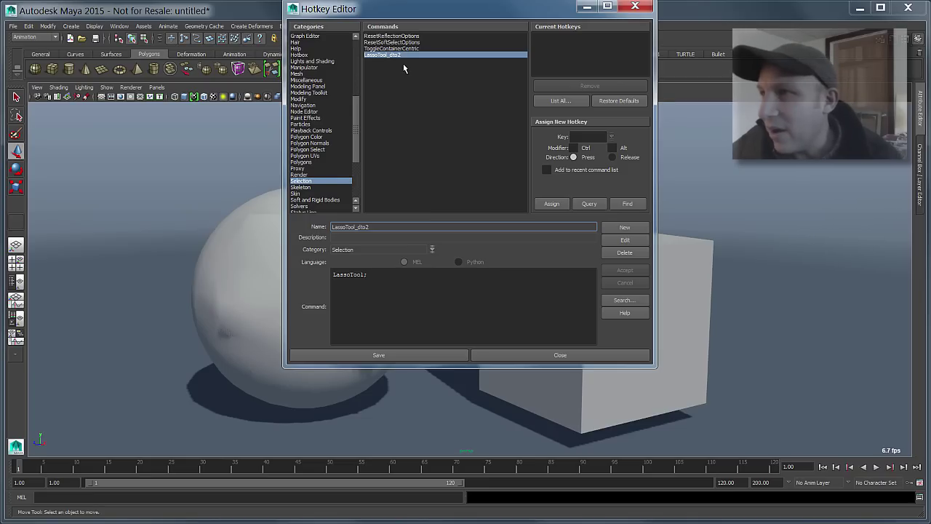
# Assign Ctrl+q to LassoTool_dto2, overriding the Quit hotkey, and close the Hotkey Editor
pyautogui.click(573, 149)
pyautogui.click(582, 137)
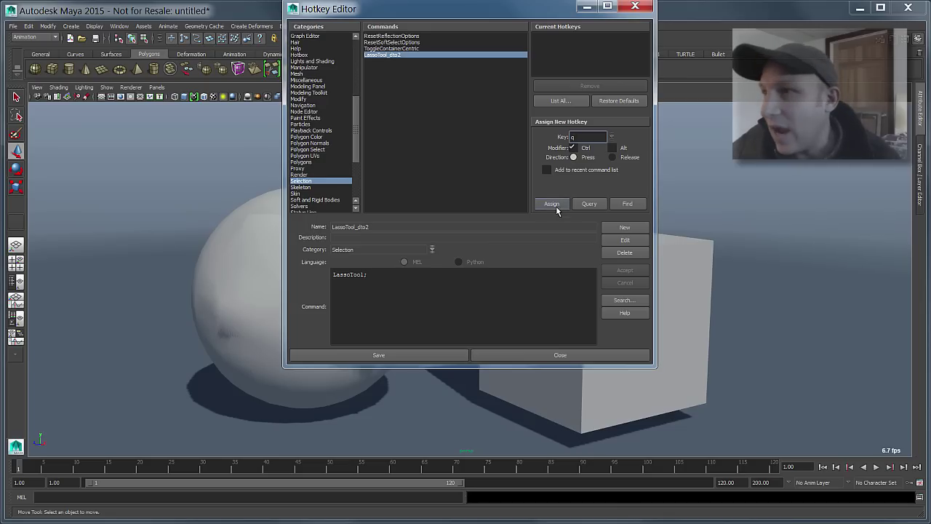
pyautogui.click(555, 203)
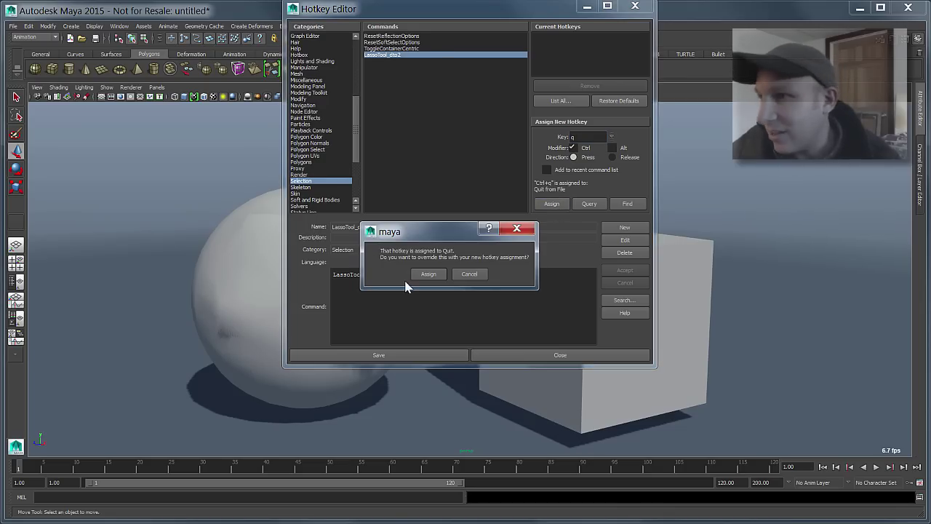
pyautogui.click(428, 275)
pyautogui.click(568, 355)
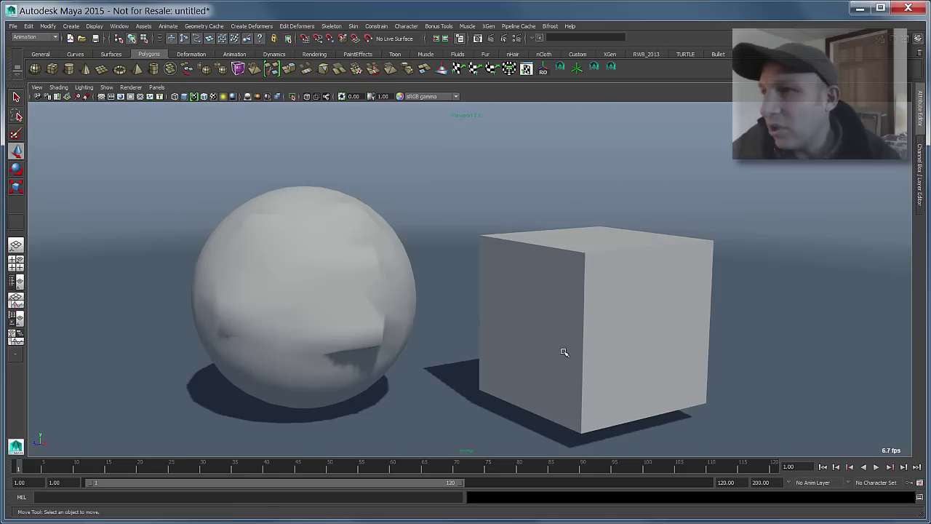
# Test the new hotkey by switching between the Lasso and Select tools, finishing with the Select tool active
pyautogui.moveTo(346, 250)
pyautogui.keyDown('alt'); pyautogui.mouseDown()
pyautogui.moveTo(378, 246)
pyautogui.moveTo(351, 245)
pyautogui.mouseUp(); pyautogui.keyUp('alt')
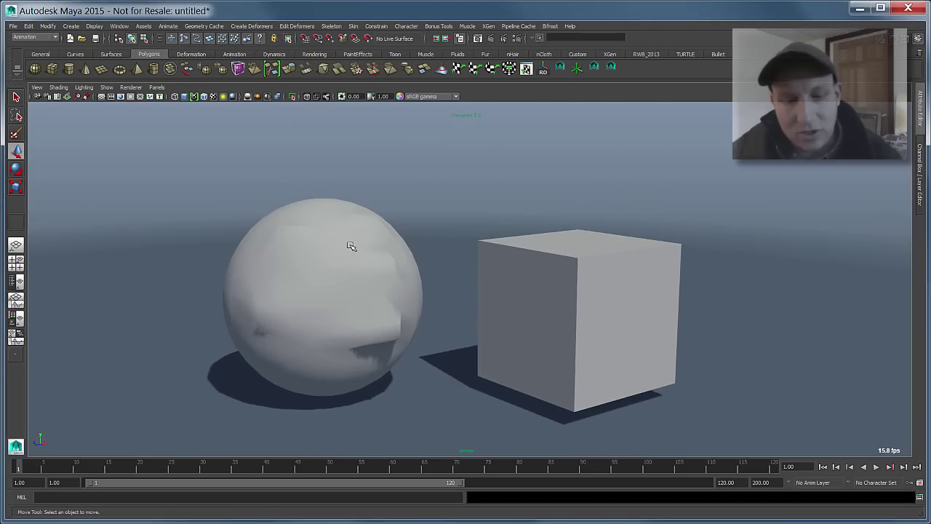
pyautogui.hotkey('ctrl', 'q')
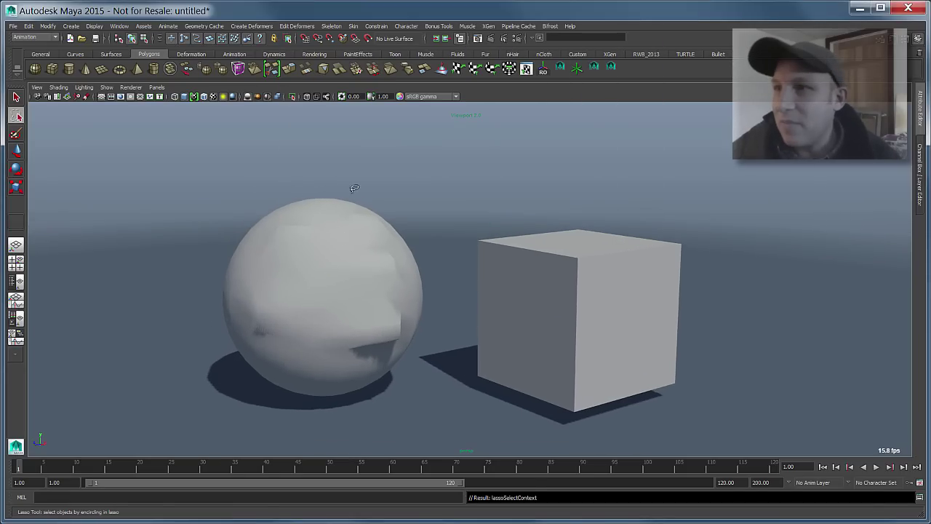
pyautogui.moveTo(344, 203)
pyautogui.keyDown('alt'); pyautogui.mouseDown()
pyautogui.moveTo(312, 214)
pyautogui.moveTo(354, 209)
pyautogui.mouseUp(); pyautogui.keyUp('alt')
pyautogui.press('q')
pyautogui.moveTo(368, 247)
pyautogui.keyDown('alt'); pyautogui.mouseDown()
pyautogui.moveTo(370, 218)
pyautogui.moveTo(327, 218)
pyautogui.moveTo(361, 217)
pyautogui.mouseUp(); pyautogui.keyUp('alt')
pyautogui.hotkey('ctrl', 'q')
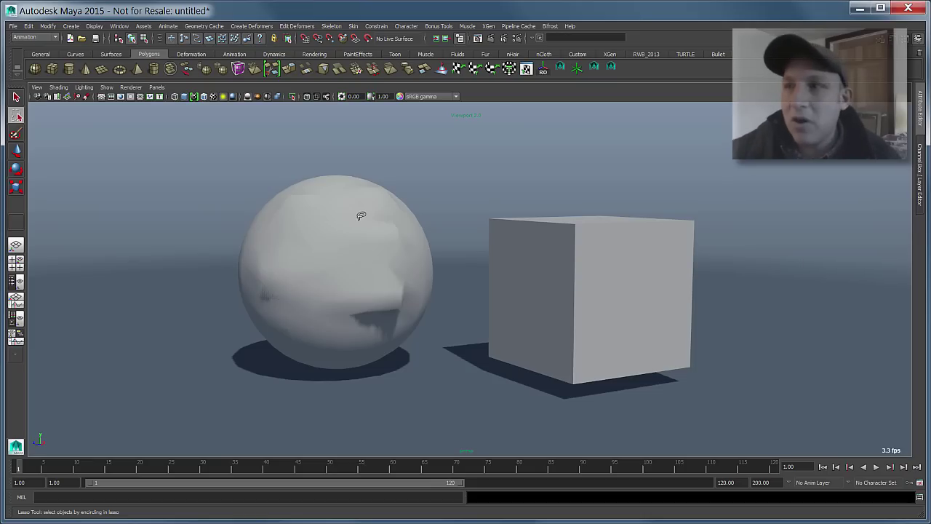
pyautogui.keyDown('alt'); pyautogui.moveTo(360, 216); pyautogui.dragTo(343, 222); pyautogui.keyUp('alt')
pyautogui.press('q')
pyautogui.moveTo(324, 150)
pyautogui.mouseDown()
pyautogui.moveTo(311, 173)
pyautogui.moveTo(322, 150)
pyautogui.moveTo(314, 131)
pyautogui.moveTo(325, 153)
pyautogui.moveTo(371, 151)
pyautogui.moveTo(322, 153)
pyautogui.mouseUp()
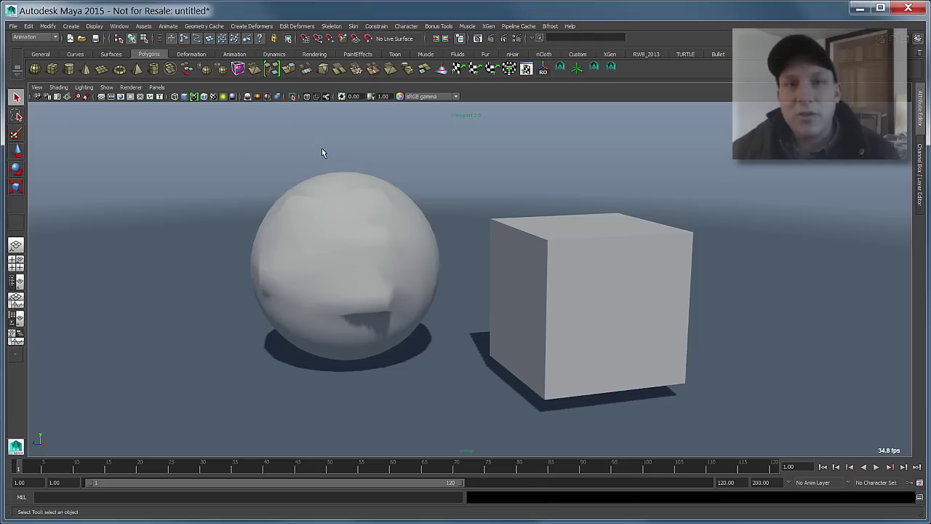